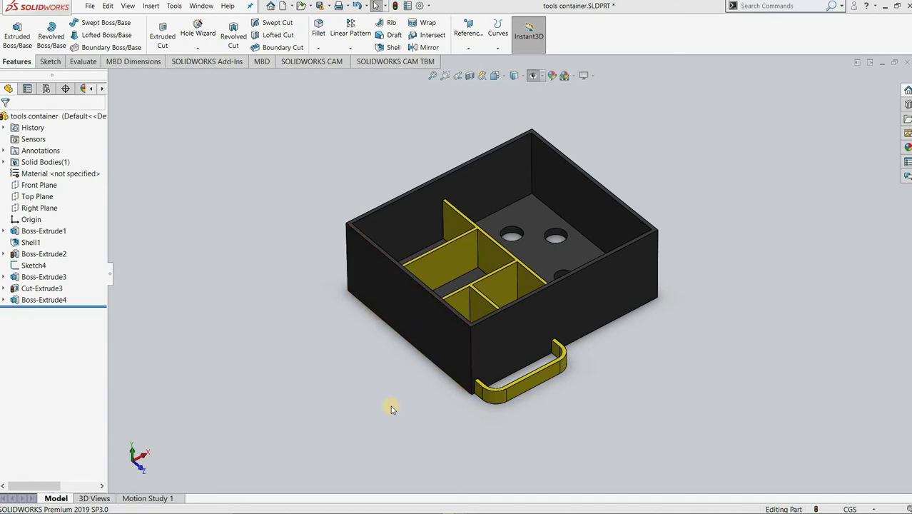
Orbit the tools container, snap it to Isometric, then tilt it to look down into the compartments.
middle_drag(389, 377, 903, 117)
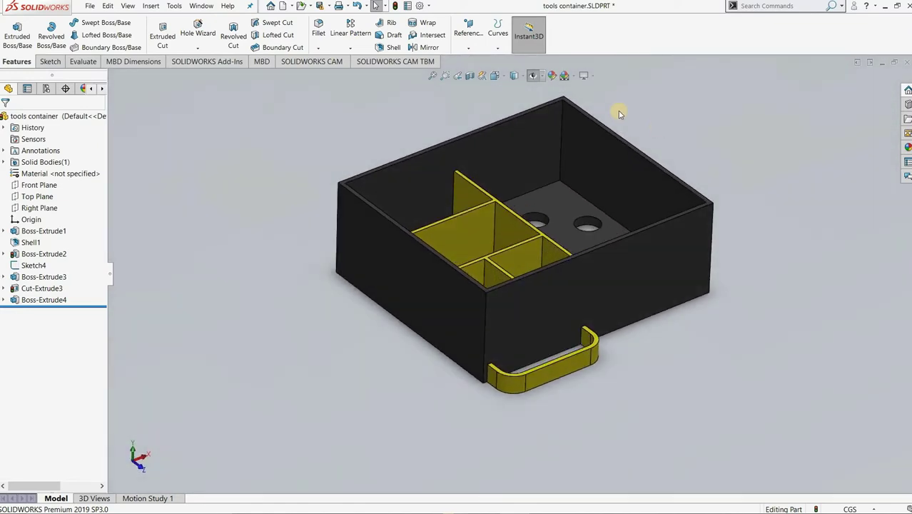
key(ctrl+7)
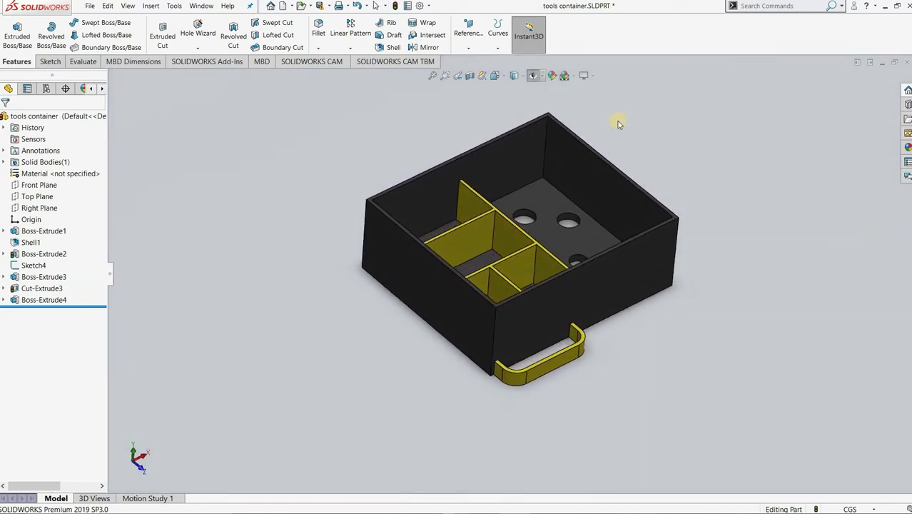
middle_drag(590, 147, 605, 132)
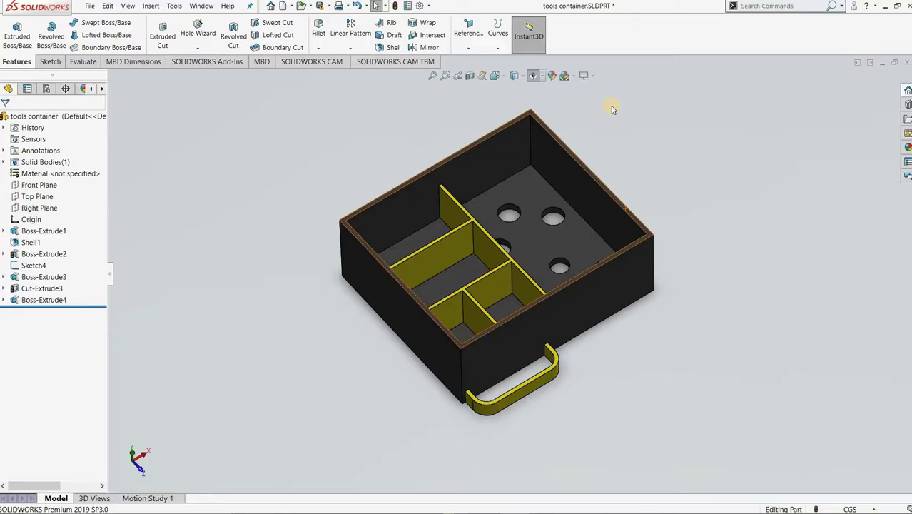
Save the tools container part, keeping the current SOLIDWORKS version.
click(89, 5)
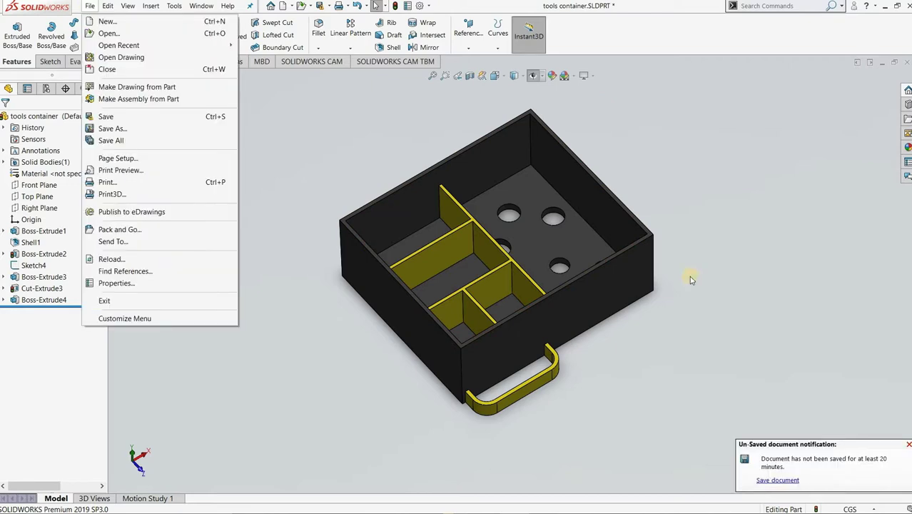
click(740, 418)
click(780, 480)
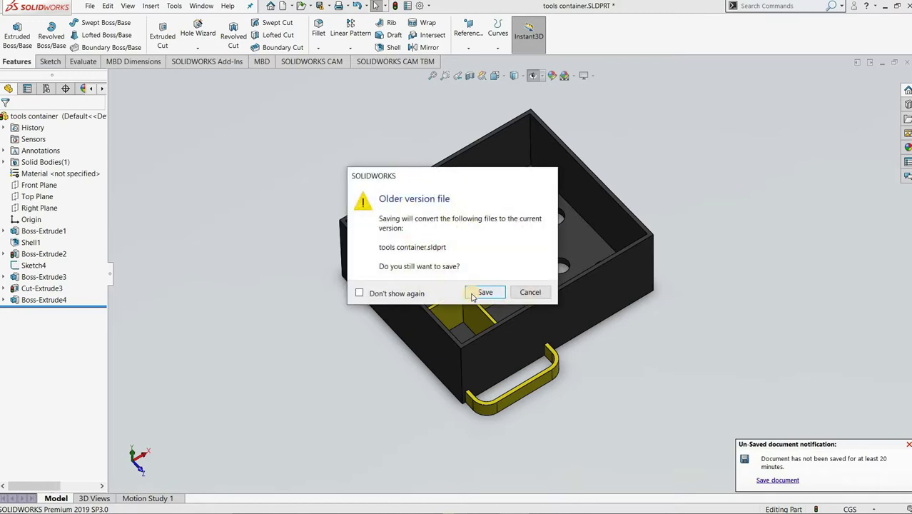
click(474, 295)
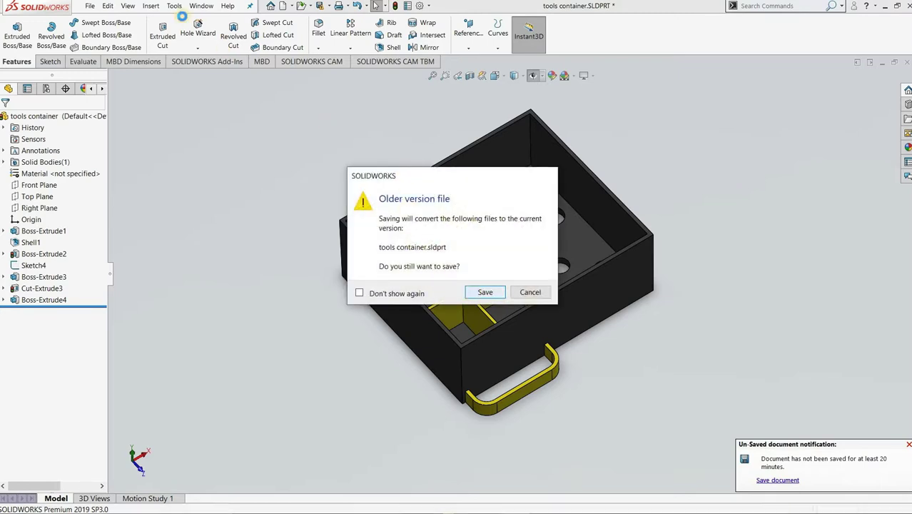
Start a Save As copy and choose the Test folder as its location.
click(91, 7)
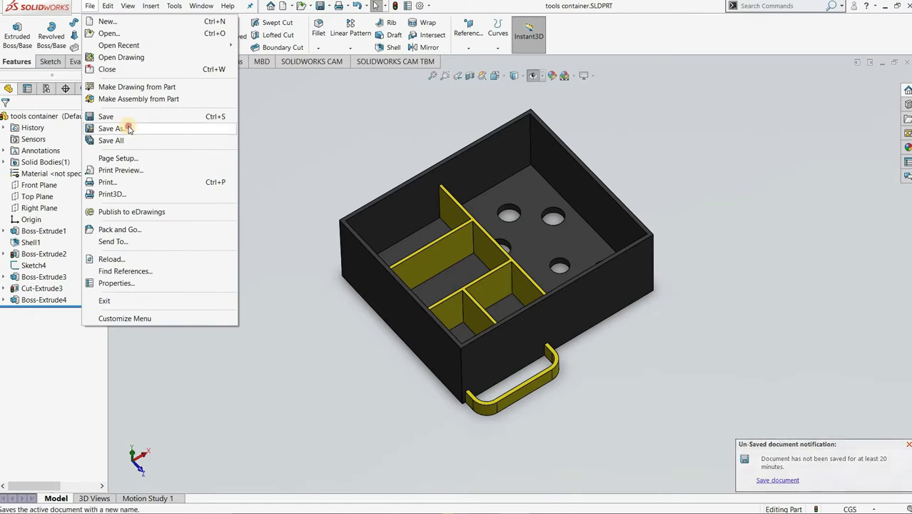
click(422, 158)
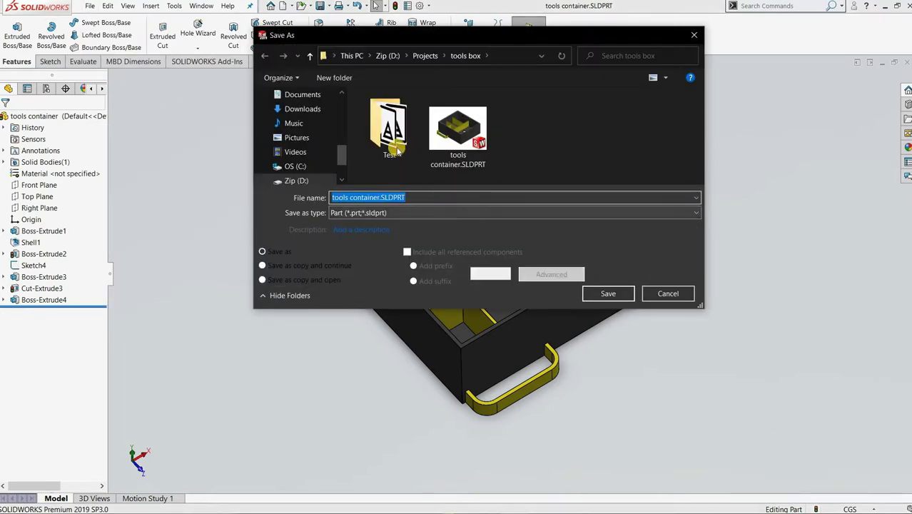
click(393, 123)
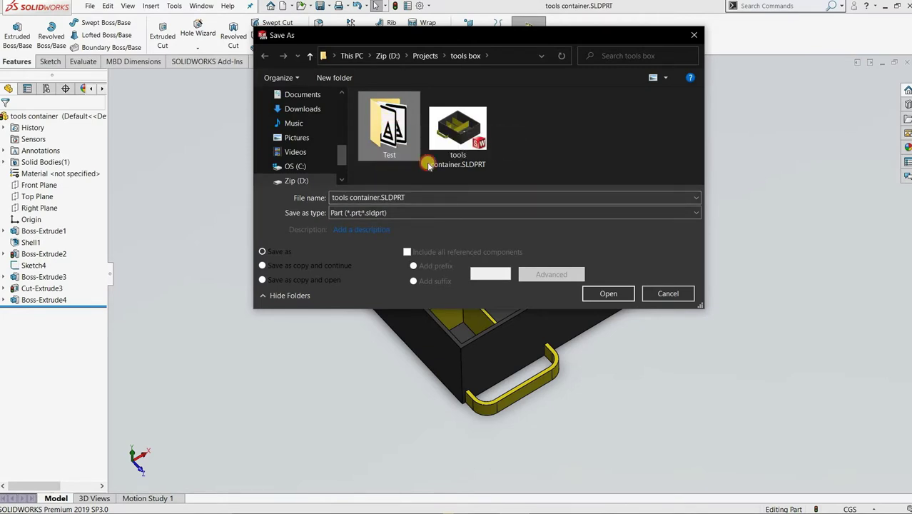
key(Return)
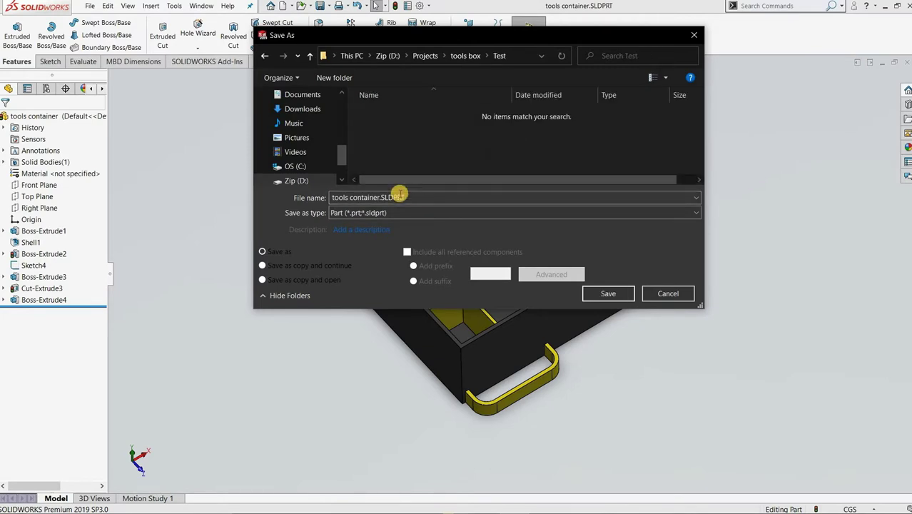
Save a SOLIDWORKS Composer copy named test, passing PDF and eDrawings, then reopen Save As.
click(448, 213)
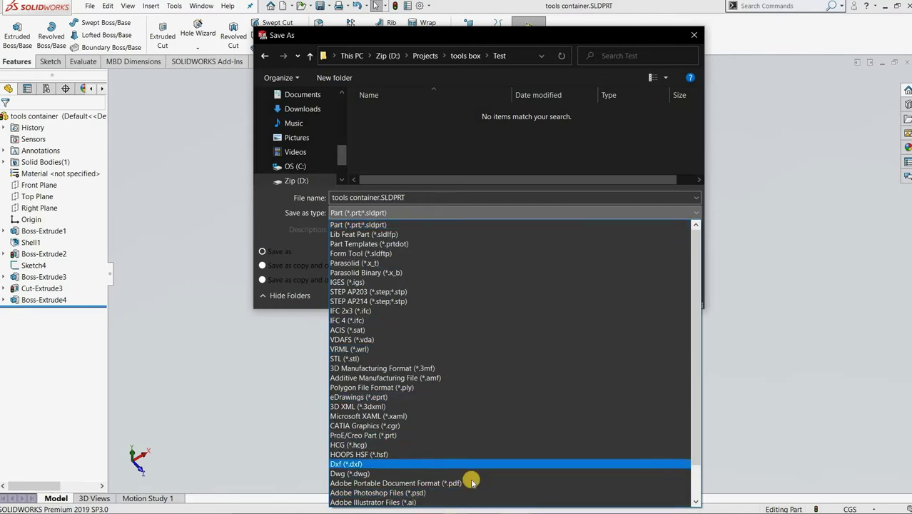
scroll(448, 479, down, 1)
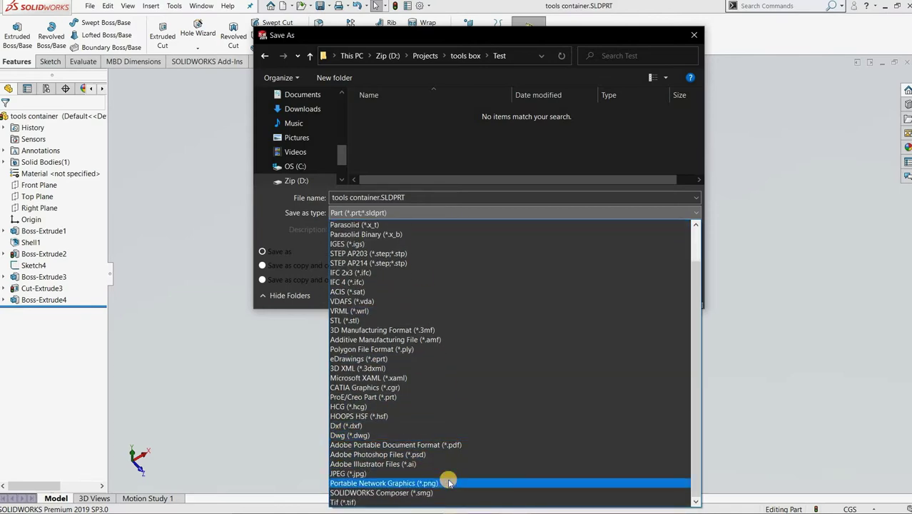
click(442, 445)
key(alt+t)
key(Up)
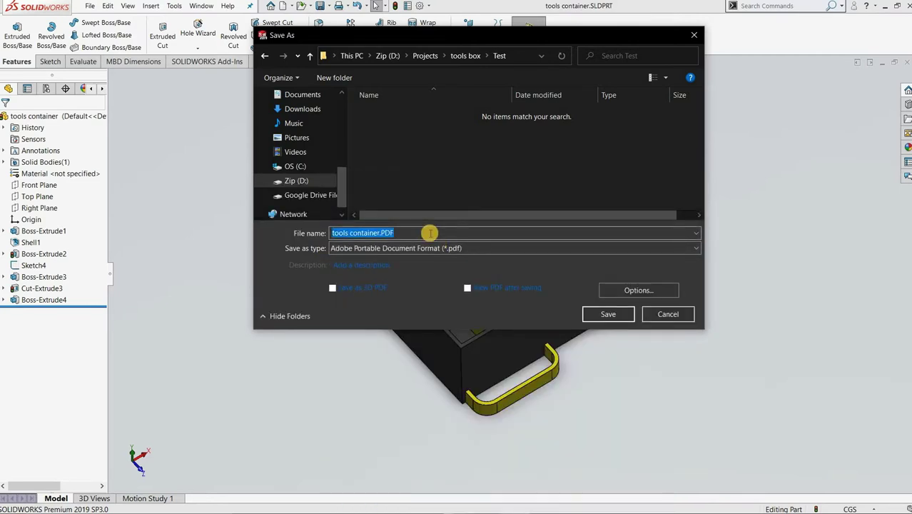
key(Up)
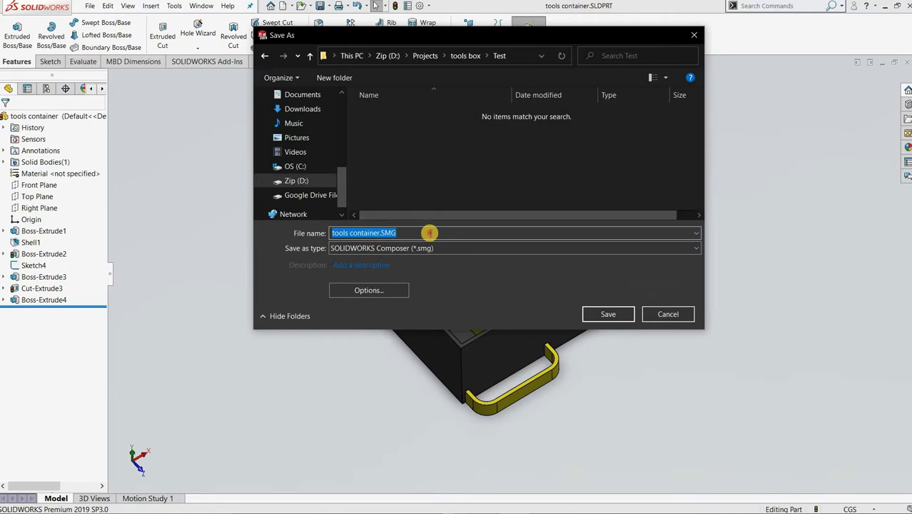
text(test)
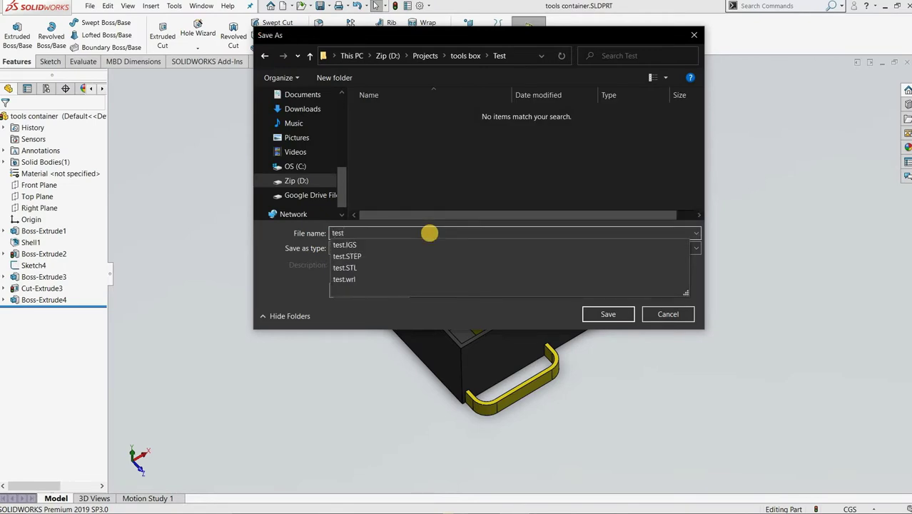
key(Return)
click(91, 6)
click(108, 129)
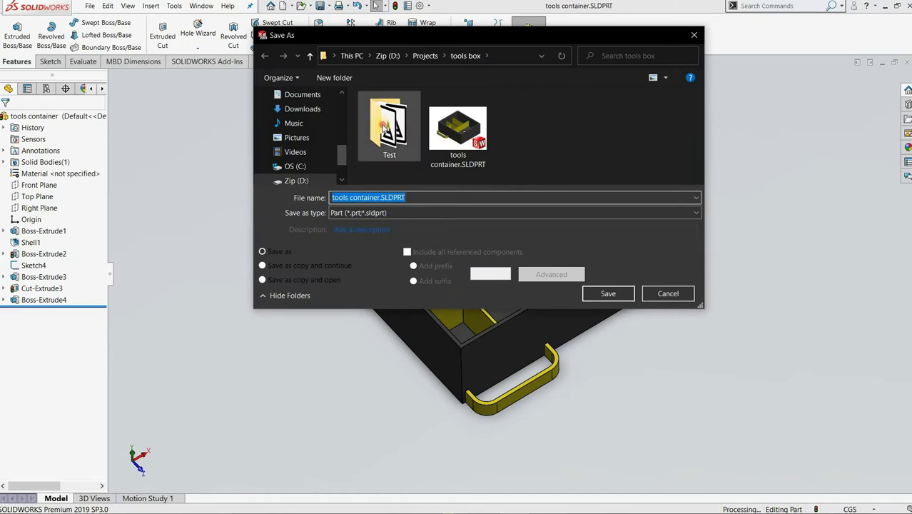
In the Test folder, save the file named test as Adobe Portable Document Format (*.pdf).
double_click(386, 132)
triple_click(398, 199)
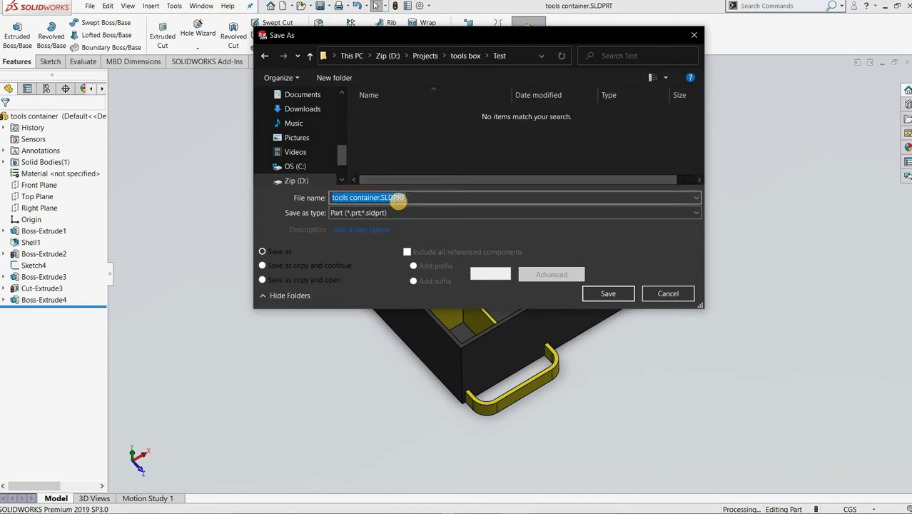
text(test)
click(295, 212)
click(393, 213)
scroll(464, 457, down, 2)
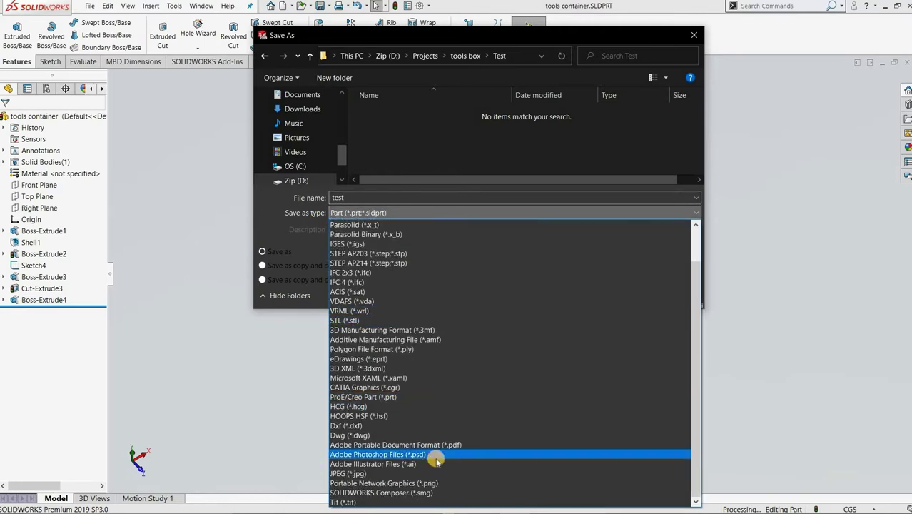
click(443, 456)
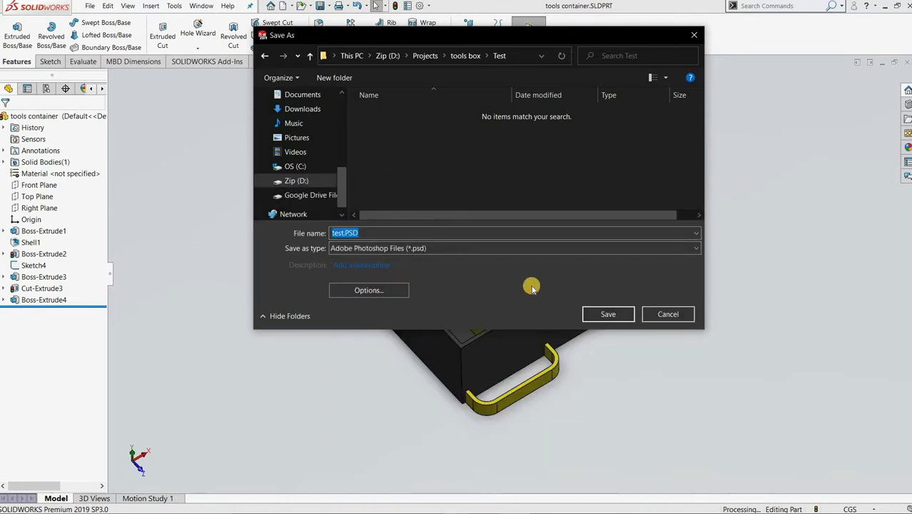
click(451, 303)
click(450, 248)
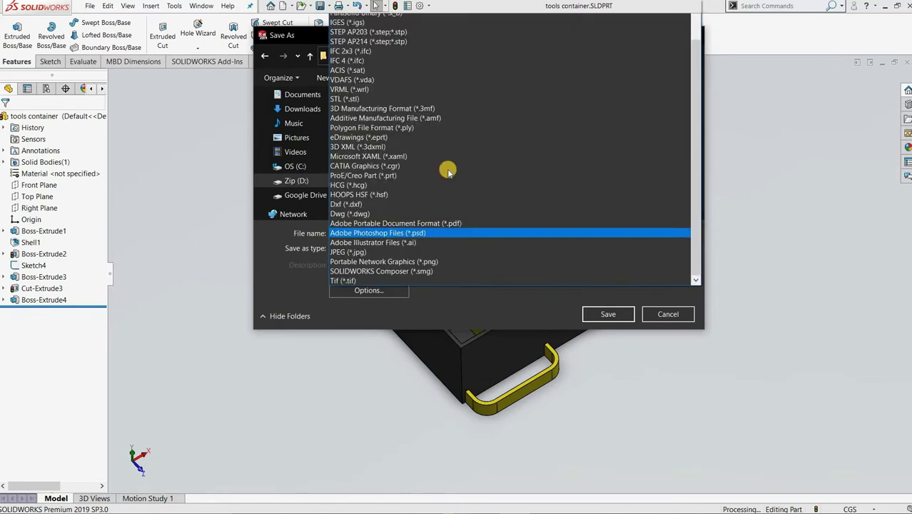
click(492, 219)
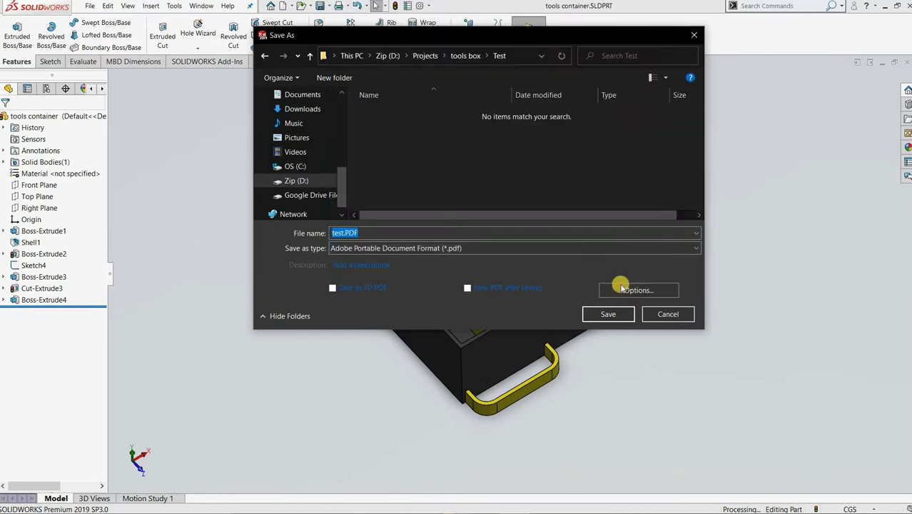
click(609, 316)
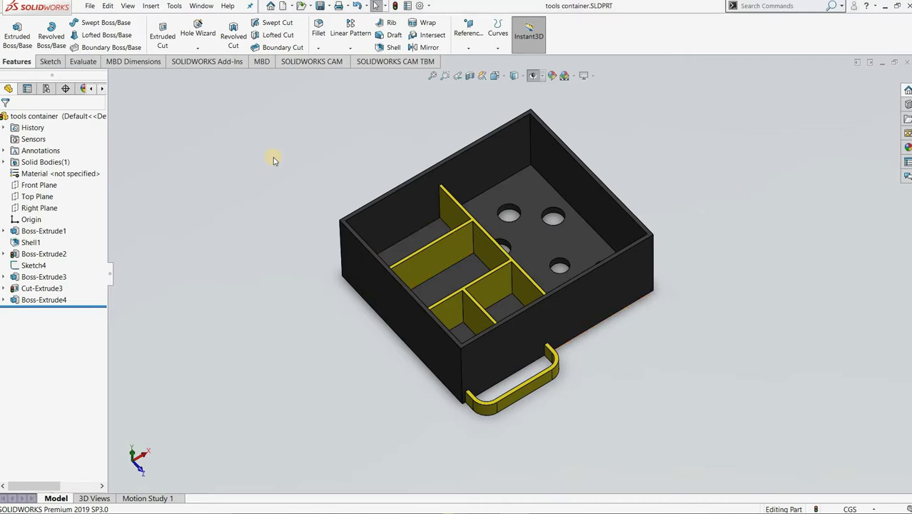
Set up a Save As of tools container.JPG as JPEG (*.jpg) and open its export options.
ctrl+middle_drag(601, 191, 604, 205)
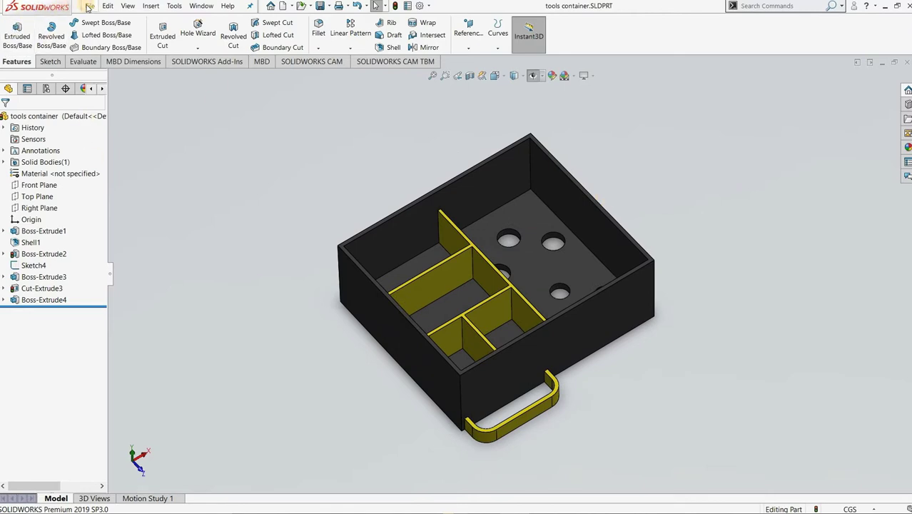
click(89, 6)
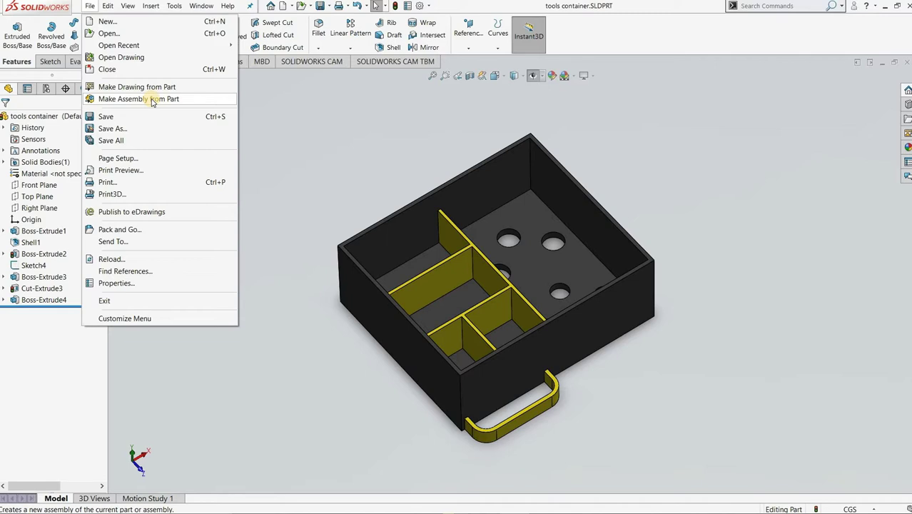
click(107, 116)
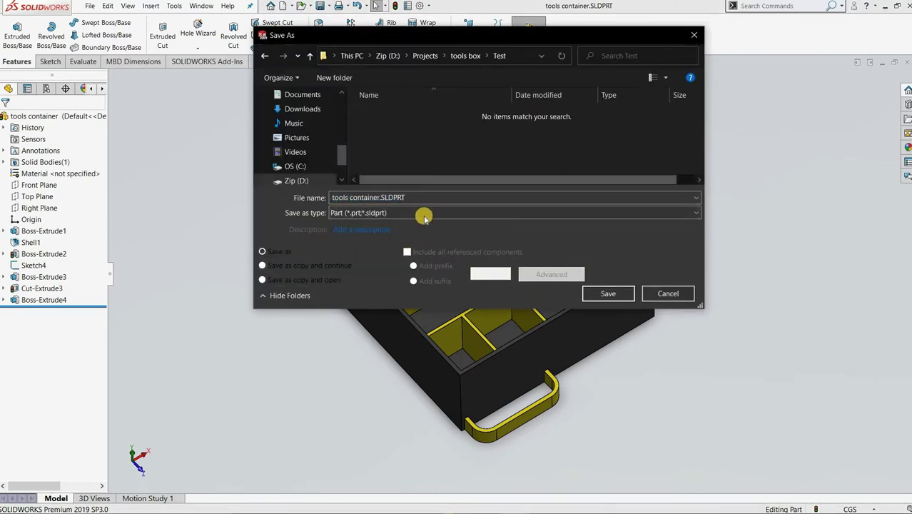
click(423, 212)
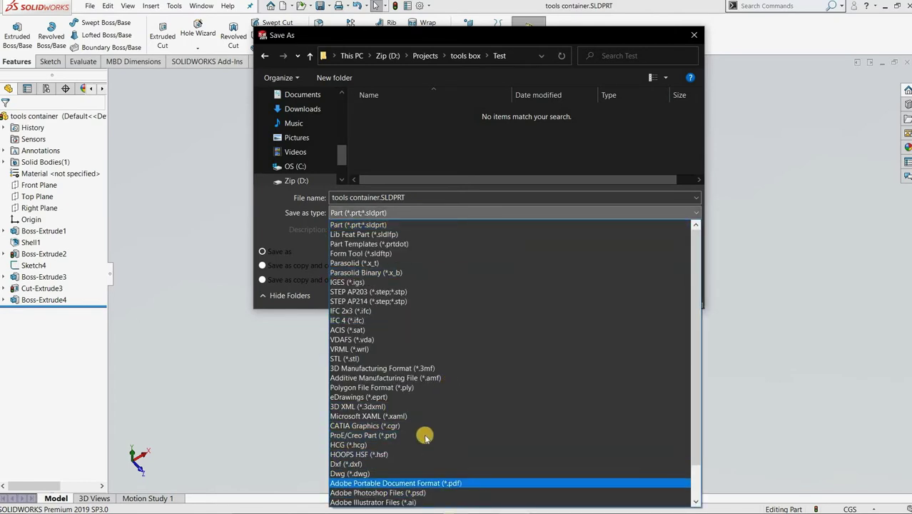
scroll(439, 455, down, 1)
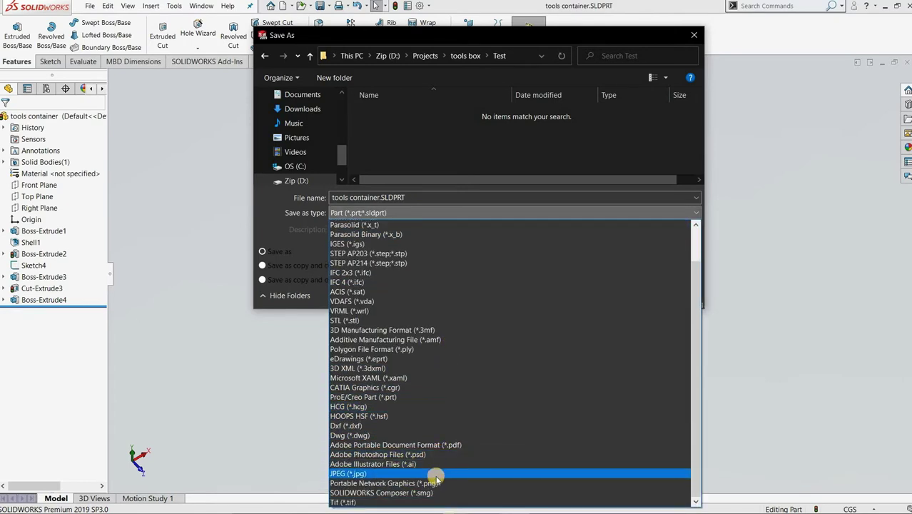
click(392, 474)
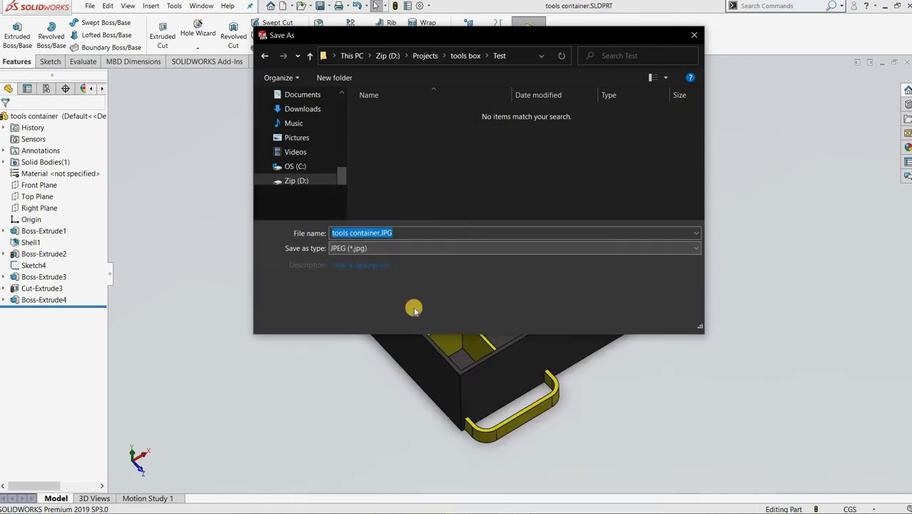
click(500, 293)
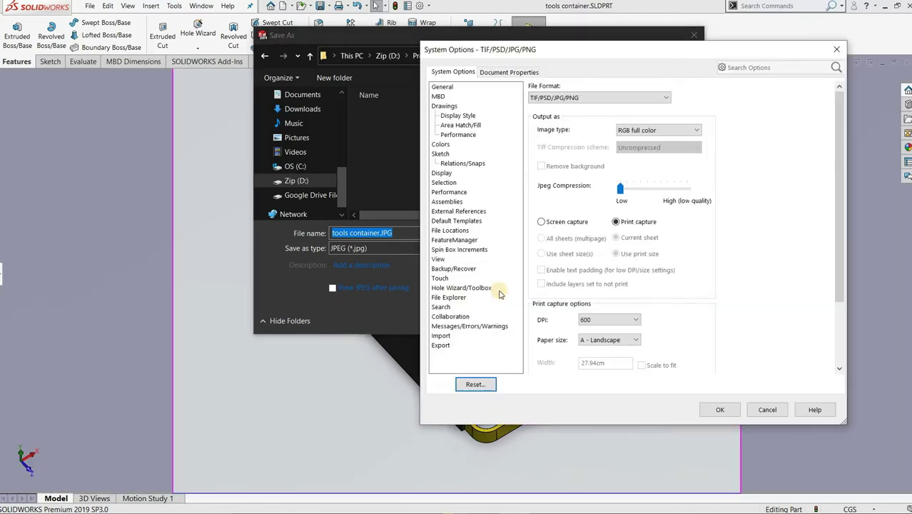
Check the capture modes and DPI list, leaving Print capture at 600 DPI.
click(619, 320)
click(550, 224)
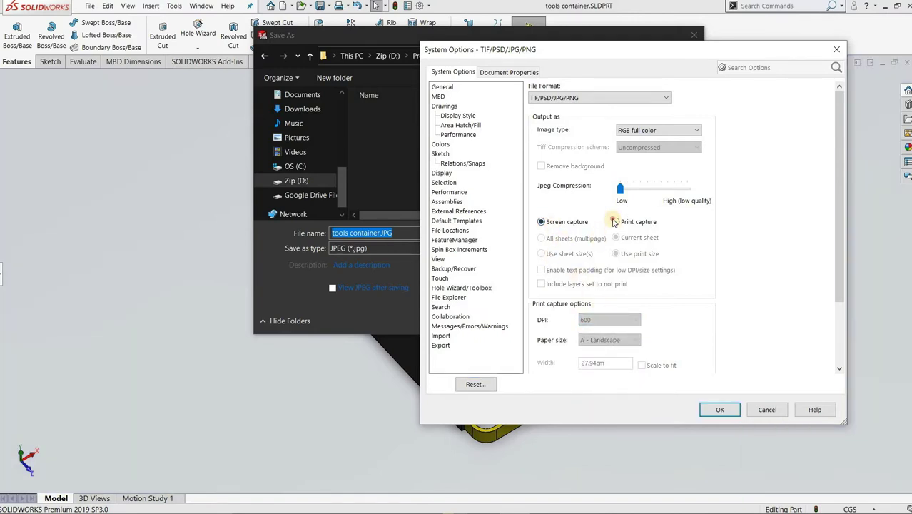
click(607, 319)
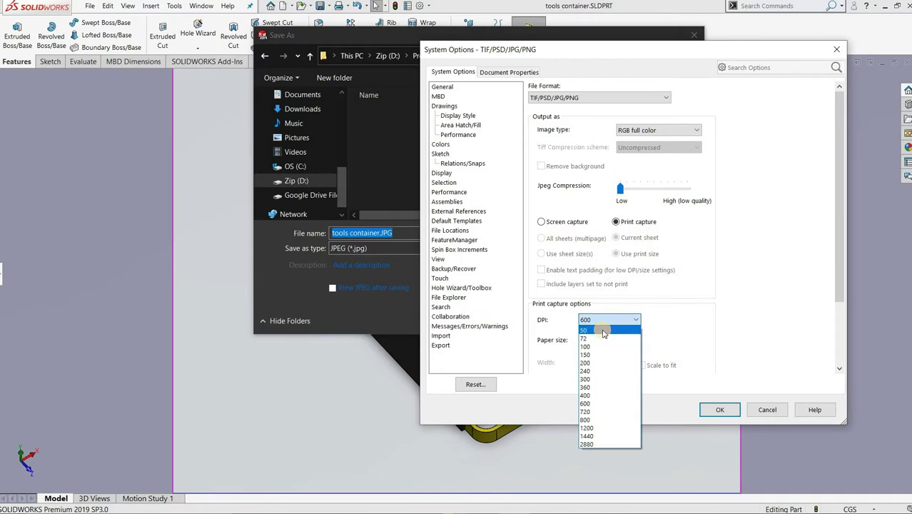
click(544, 326)
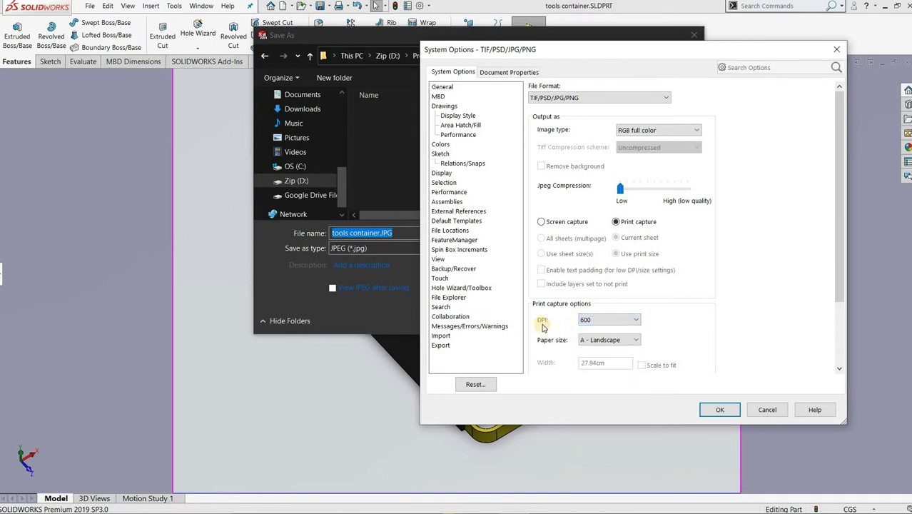
double_click(601, 326)
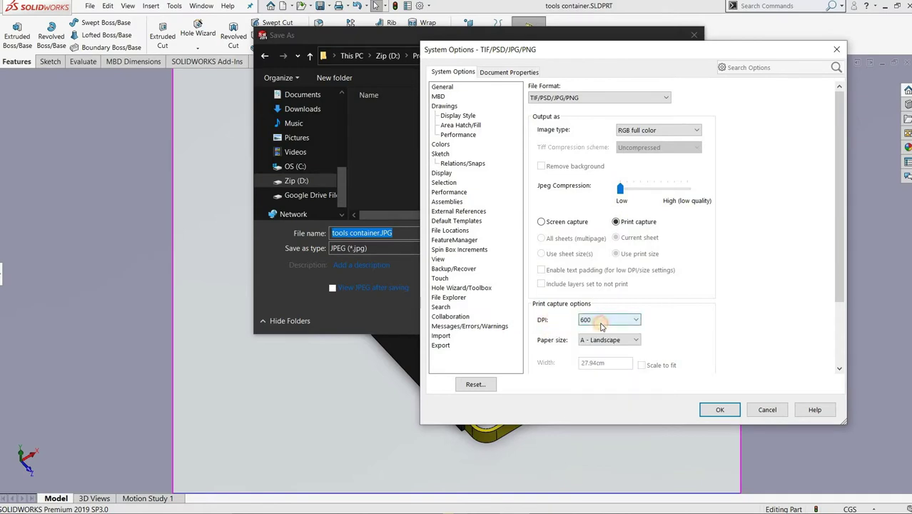
click(601, 326)
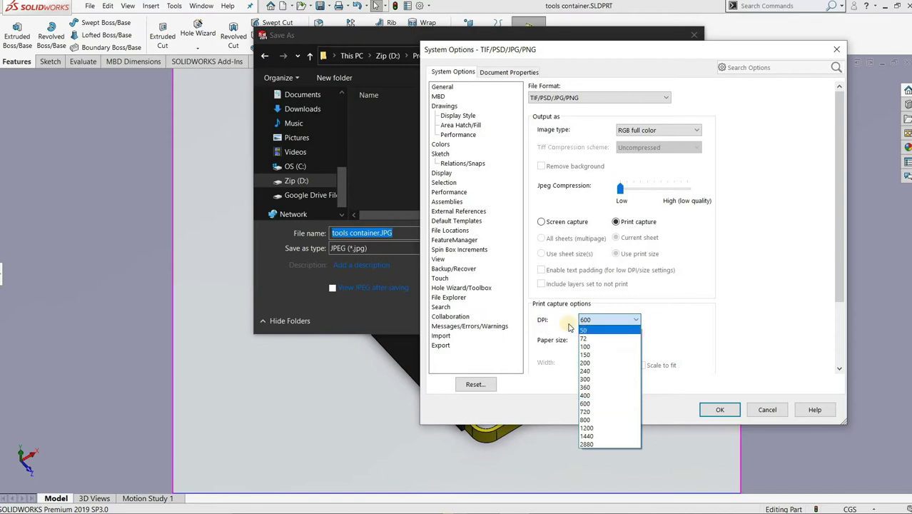
click(572, 326)
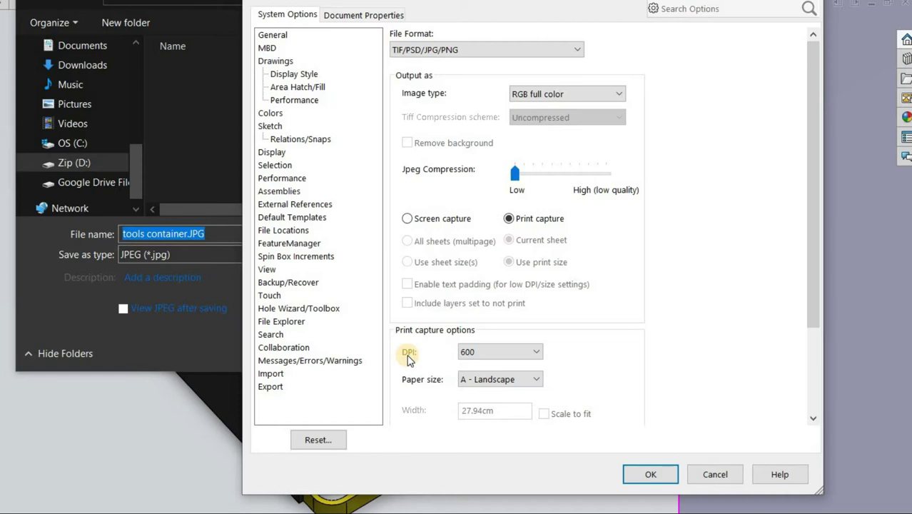
Set the Print capture resolution to 50 DPI and confirm the export options.
click(493, 354)
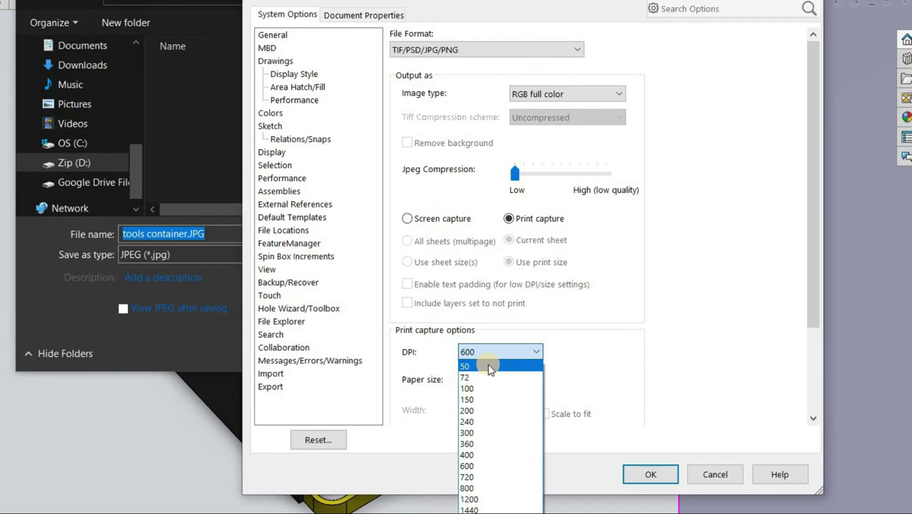
click(489, 353)
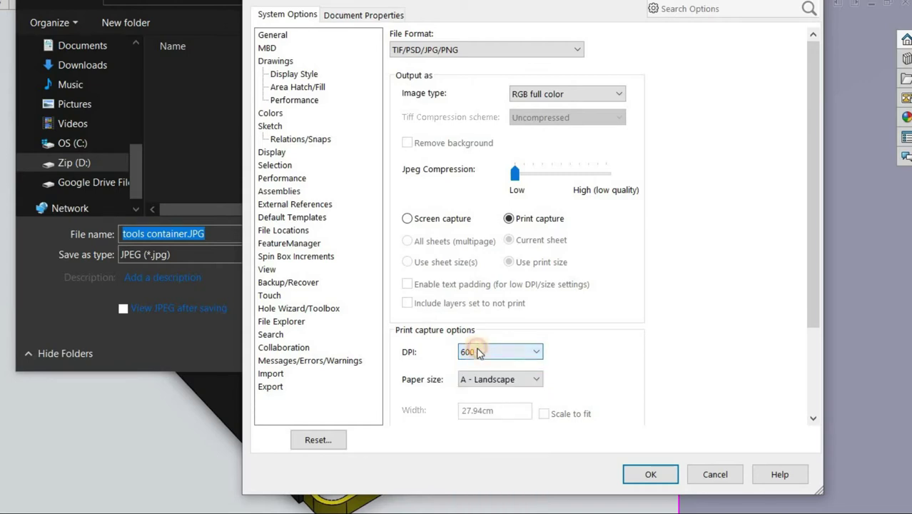
click(471, 352)
click(471, 366)
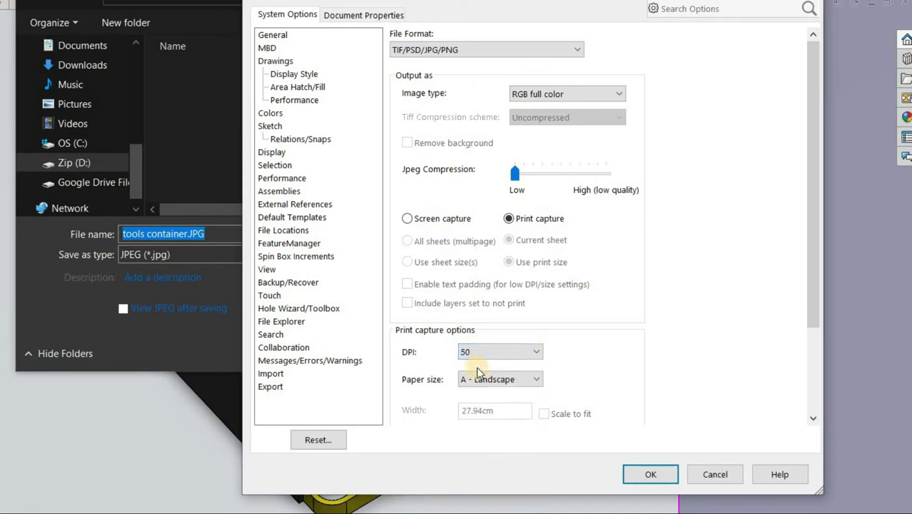
click(431, 223)
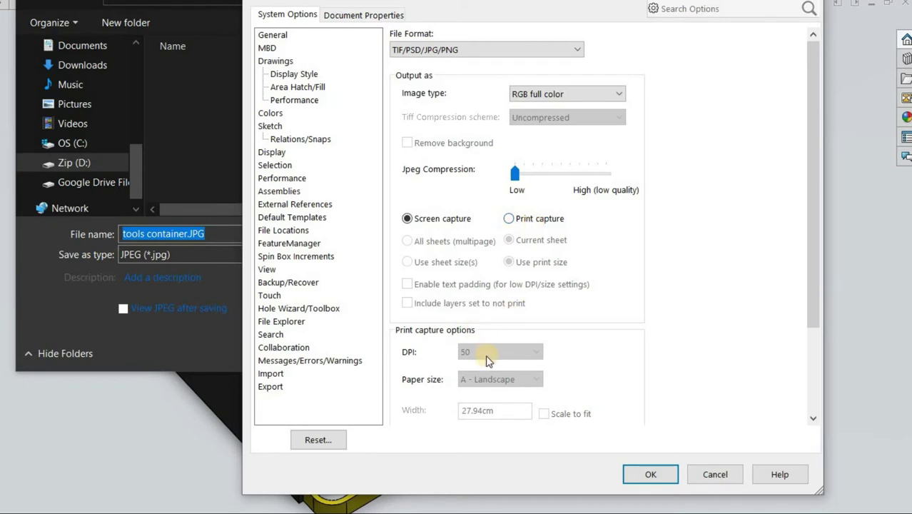
click(508, 218)
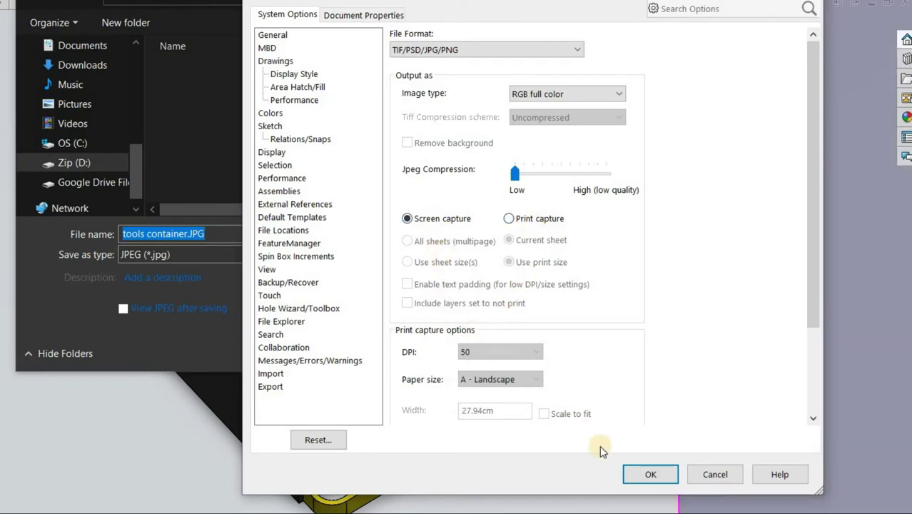
click(655, 483)
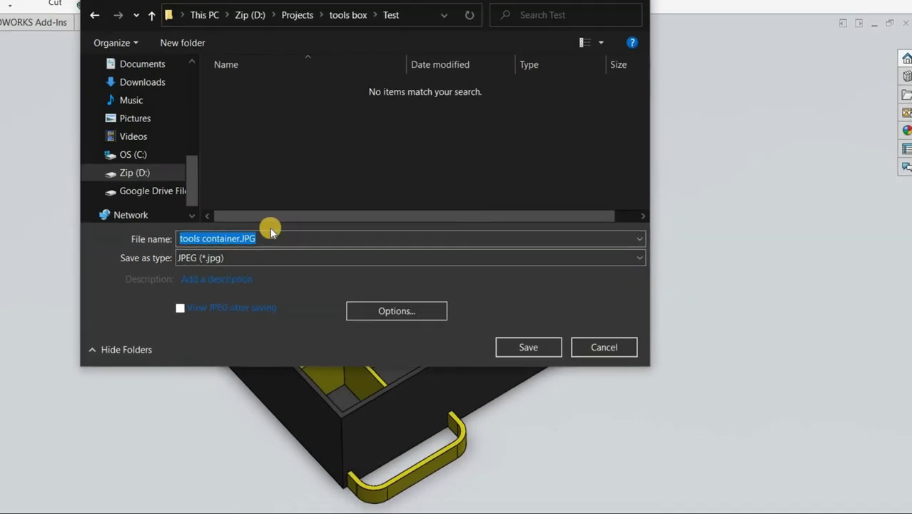
Save the 50 DPI tools container.JPG into the Test folder.
key(Return)
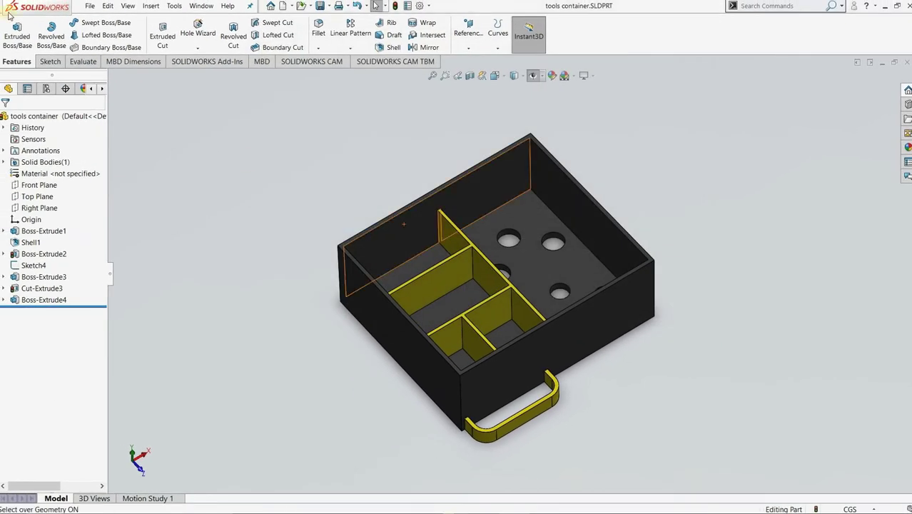
key(alt+f)
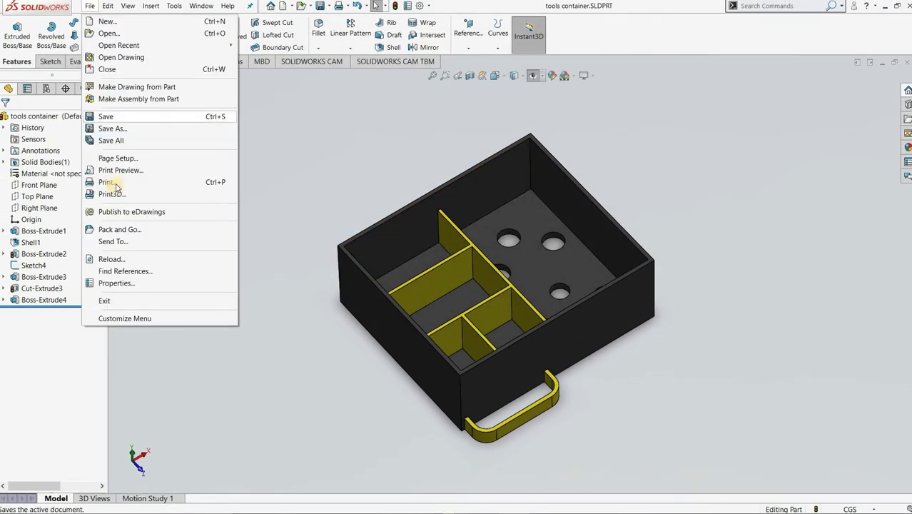
key(Escape)
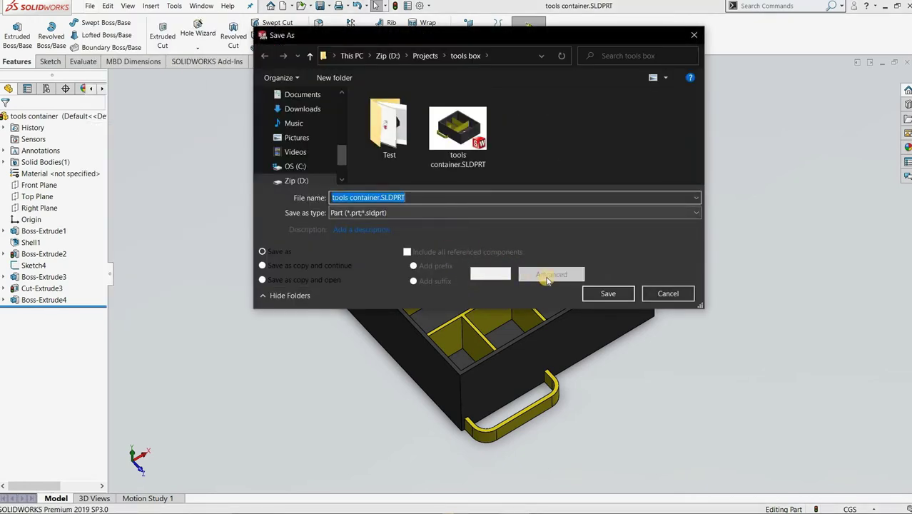
Set a new export to JPEG (*.jpg) in Test on tools container.JPG and open its options.
click(407, 214)
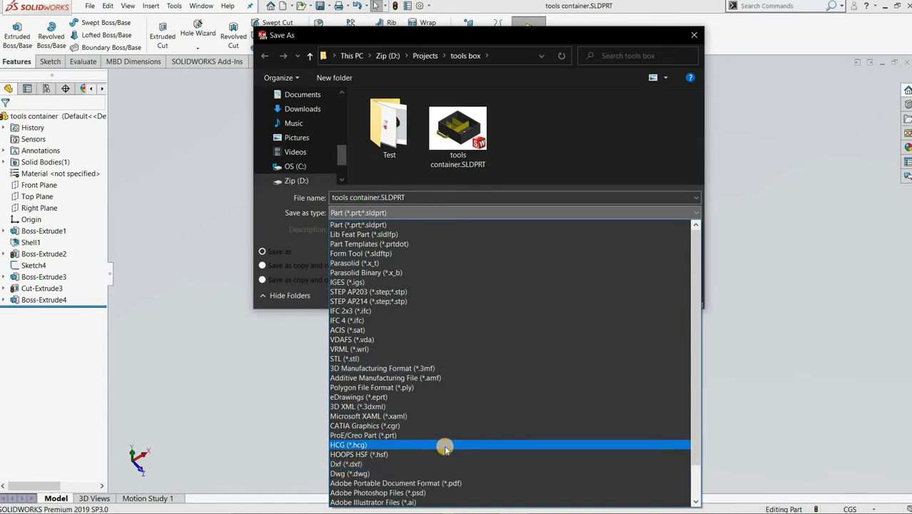
click(386, 133)
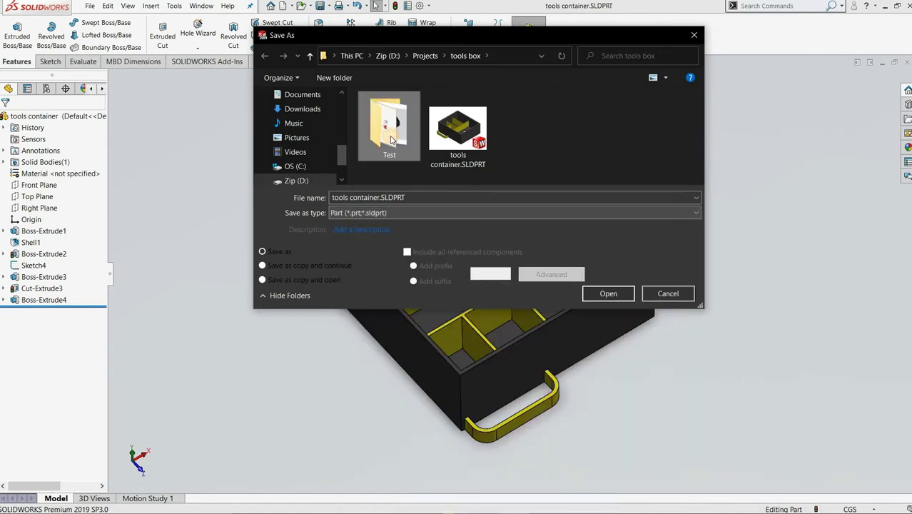
double_click(389, 136)
click(443, 213)
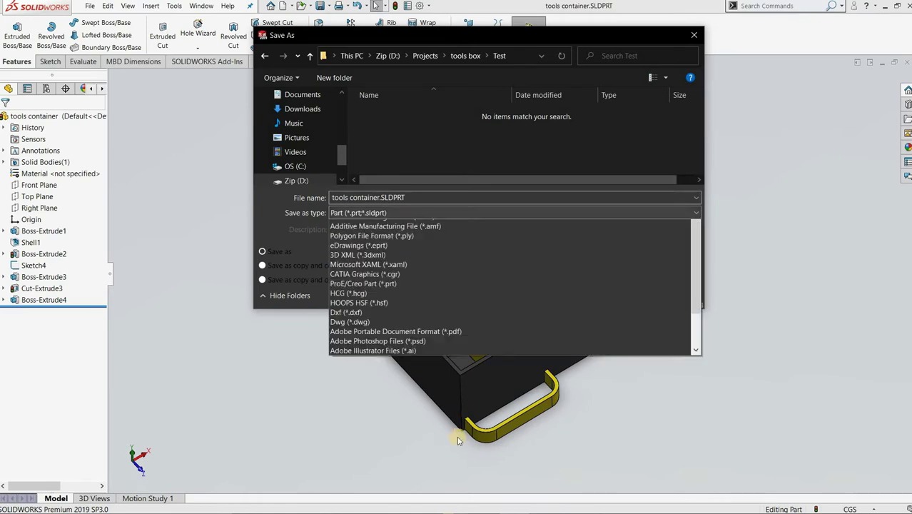
scroll(459, 453, down, 2)
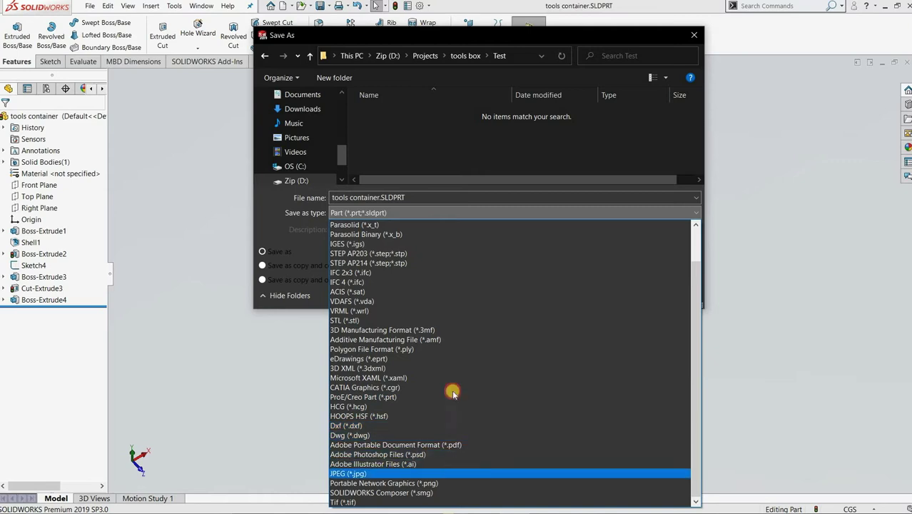
click(443, 473)
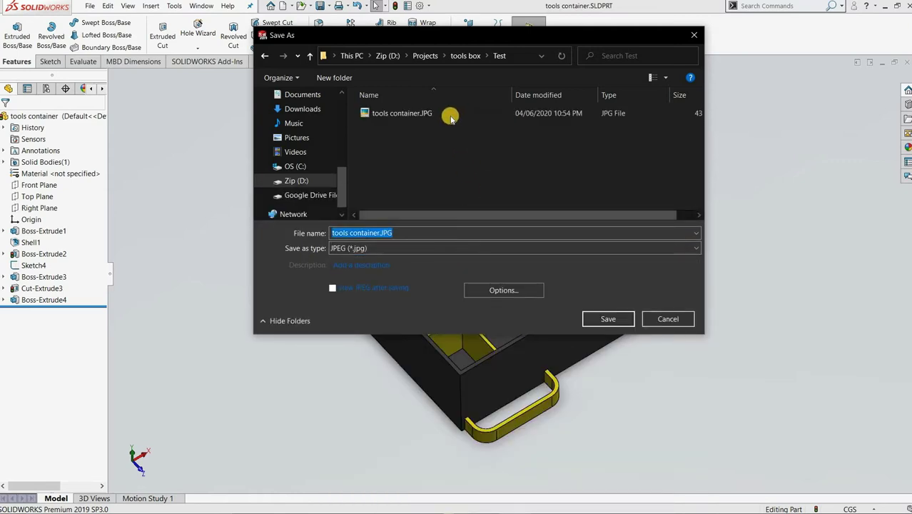
click(449, 116)
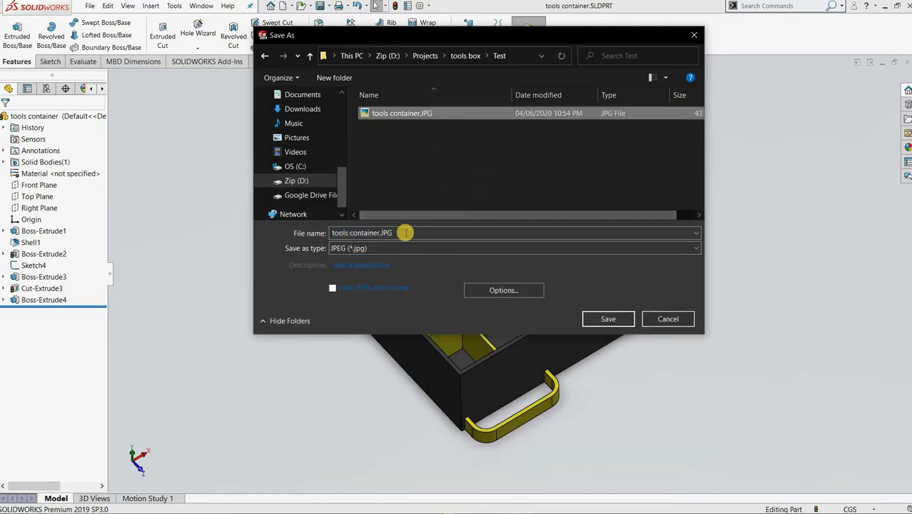
click(500, 290)
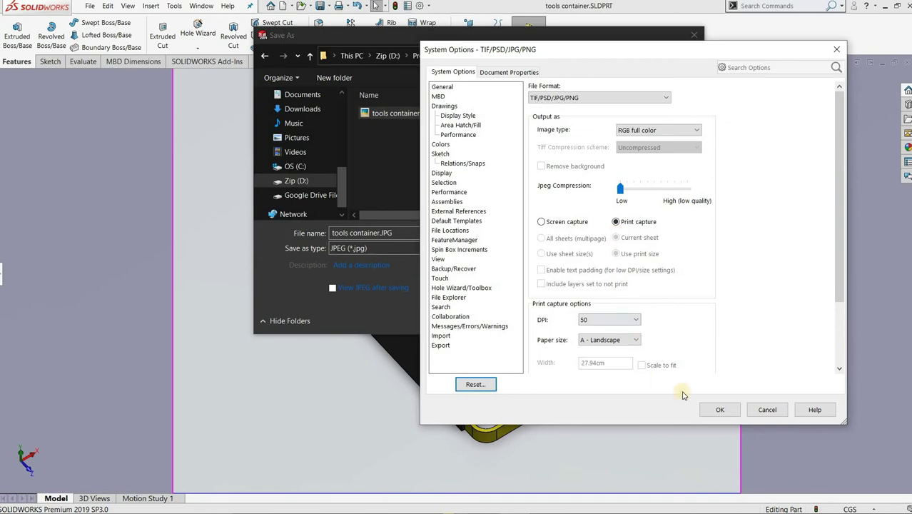
click(721, 408)
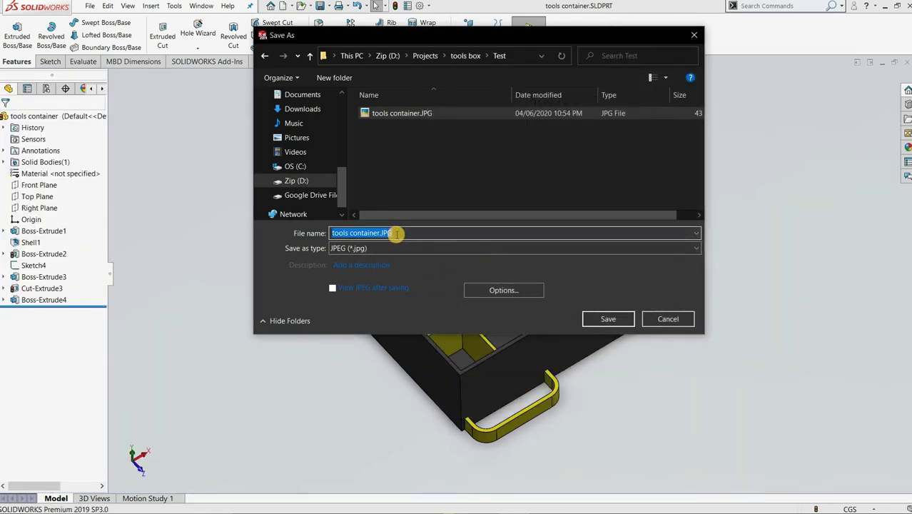
text(test)
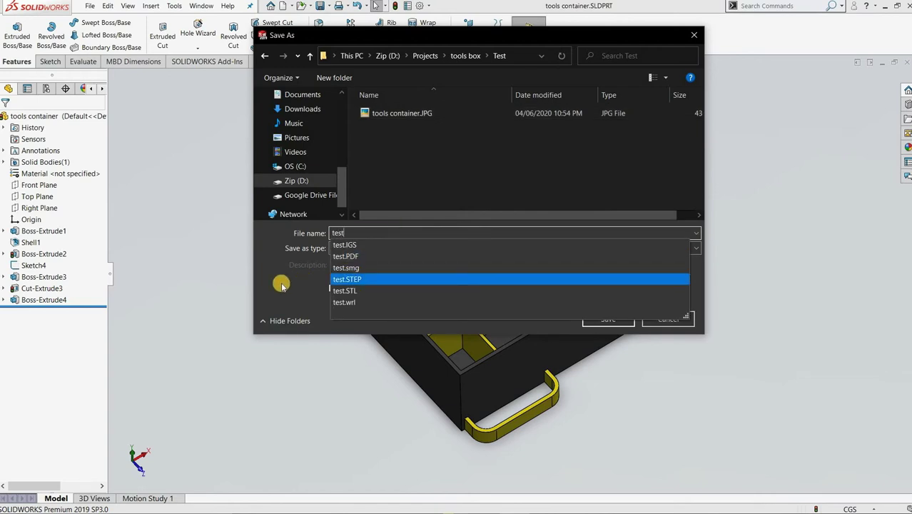
text(-50DPI)
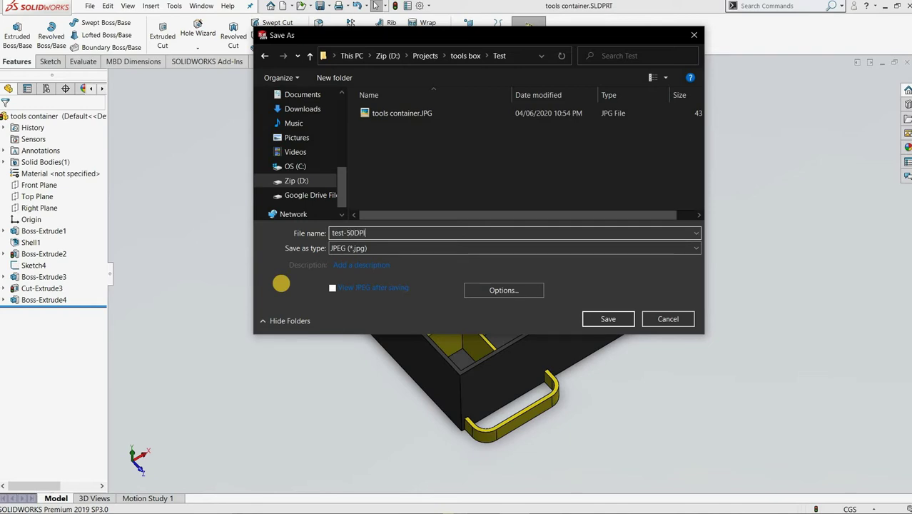
click(415, 260)
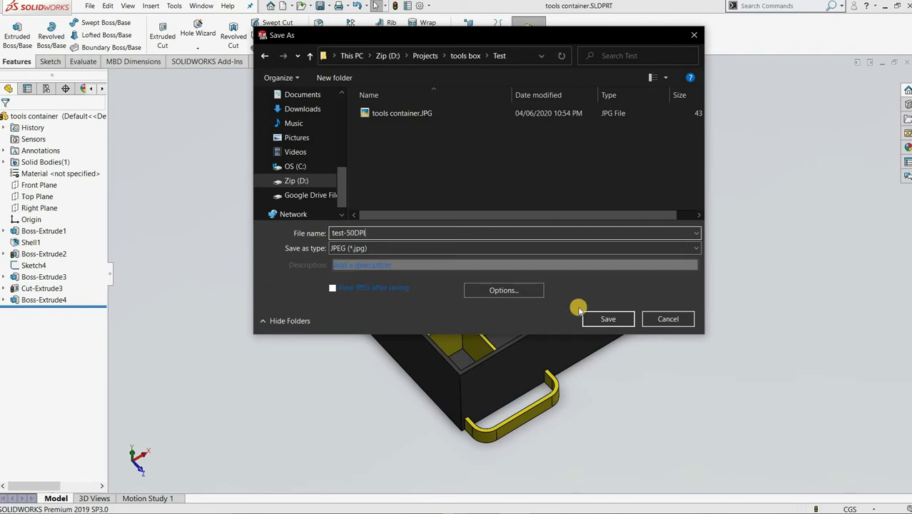
click(605, 319)
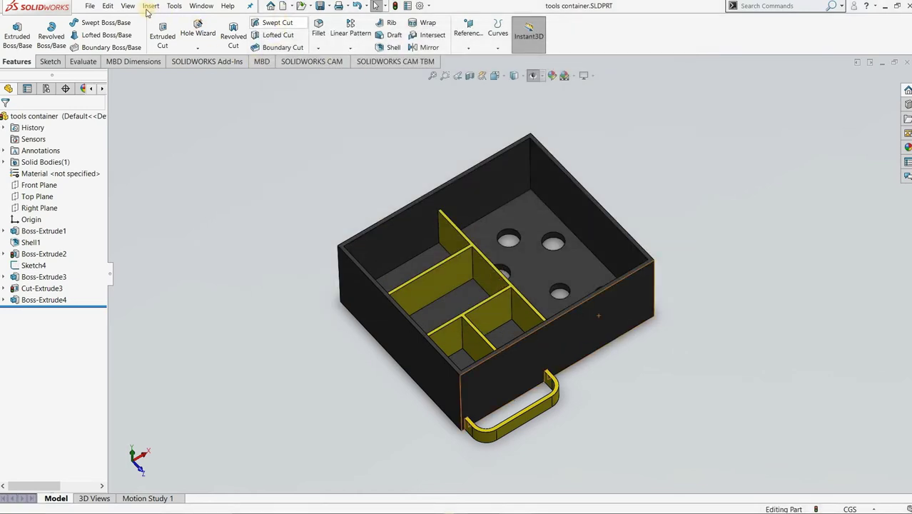
Start a JPEG (*.jpg) Save As named test 600DPI in the Test folder and open its options.
click(90, 6)
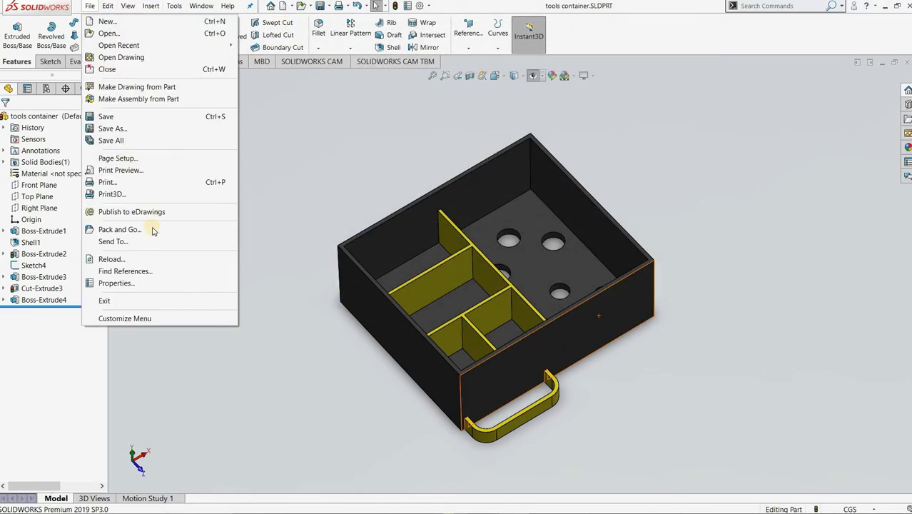
click(137, 134)
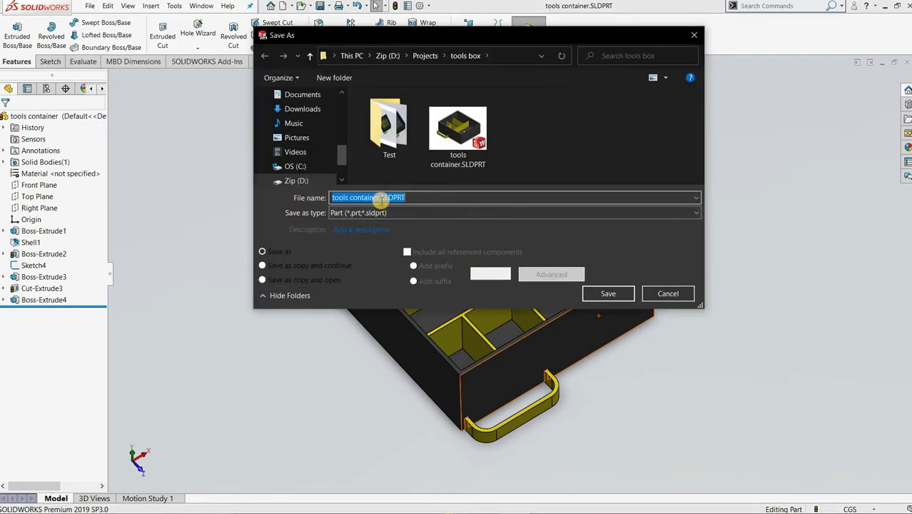
text(test 600DPI)
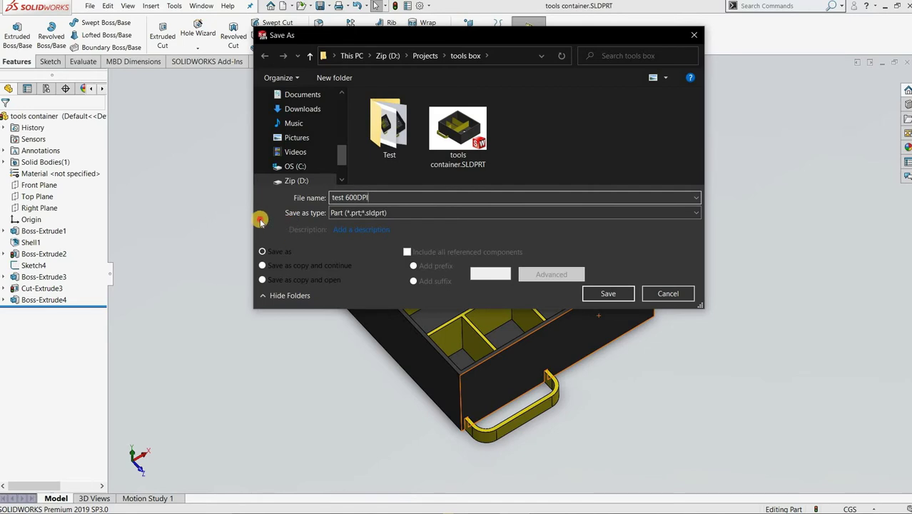
double_click(386, 127)
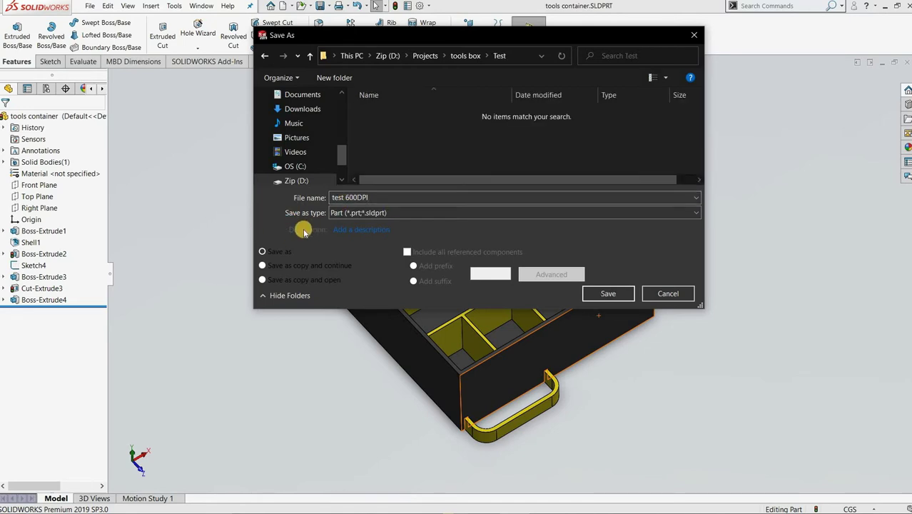
click(401, 214)
scroll(450, 456, down, 2)
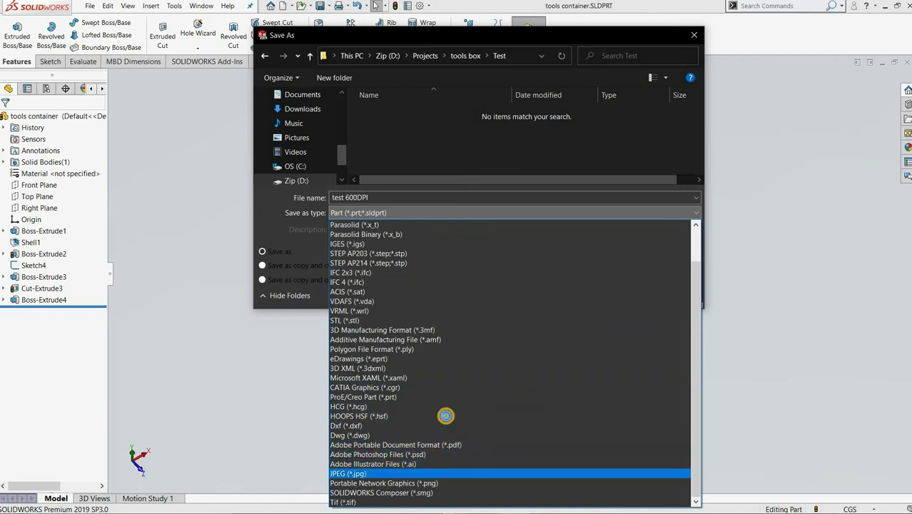
click(446, 473)
click(493, 289)
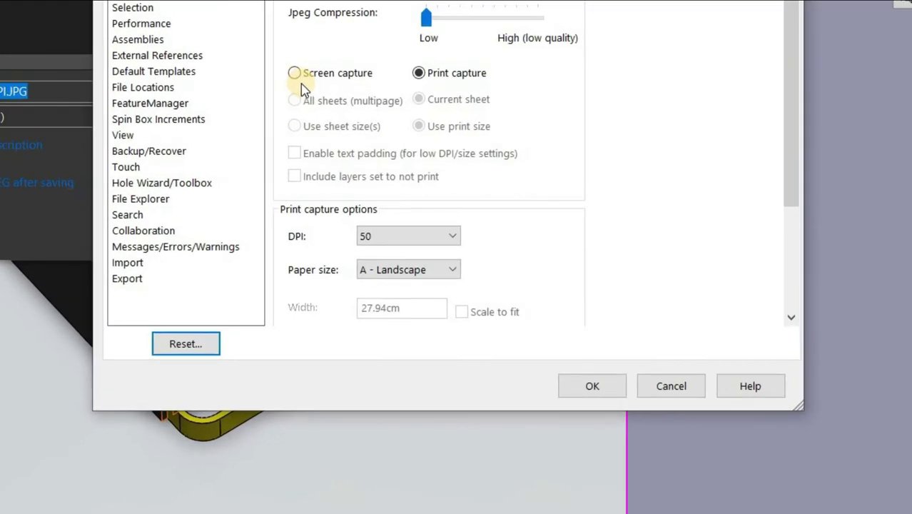
Keep Print capture, raise the JPEG resolution from 50 to 600 DPI, and accept.
click(299, 76)
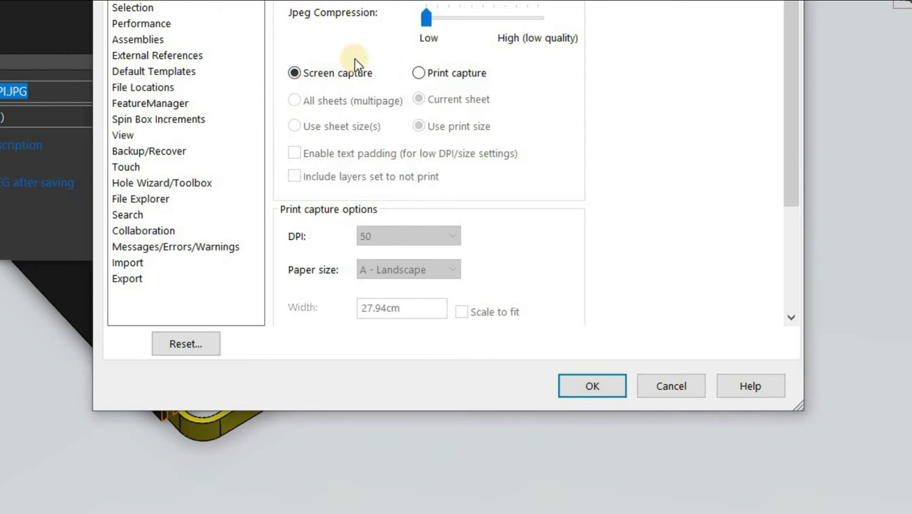
click(419, 72)
click(430, 243)
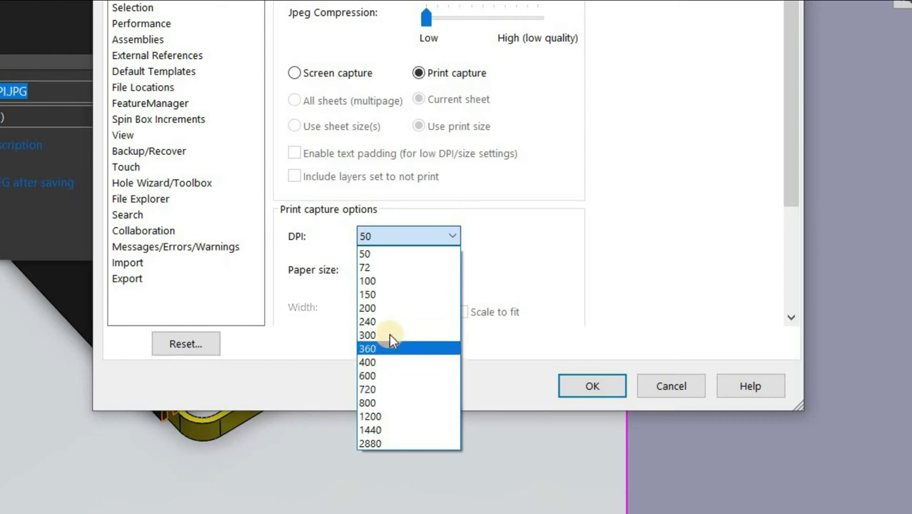
click(384, 377)
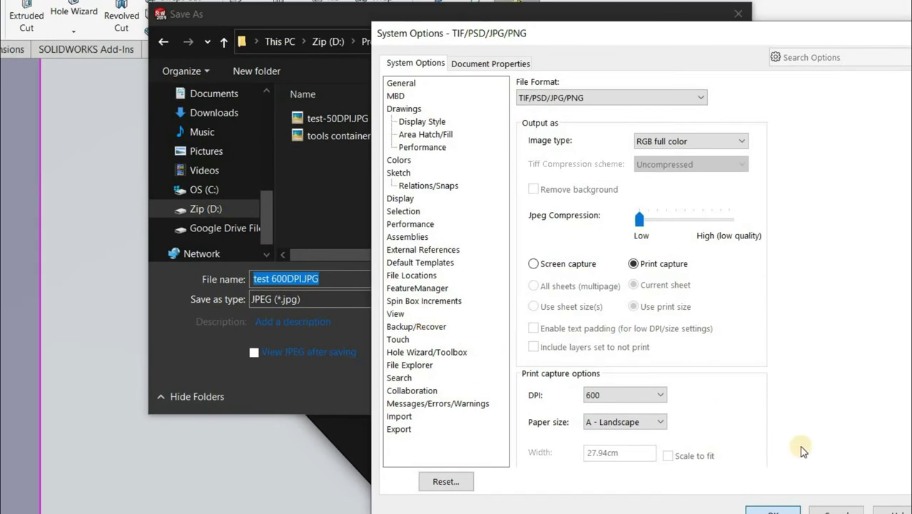
key(Return)
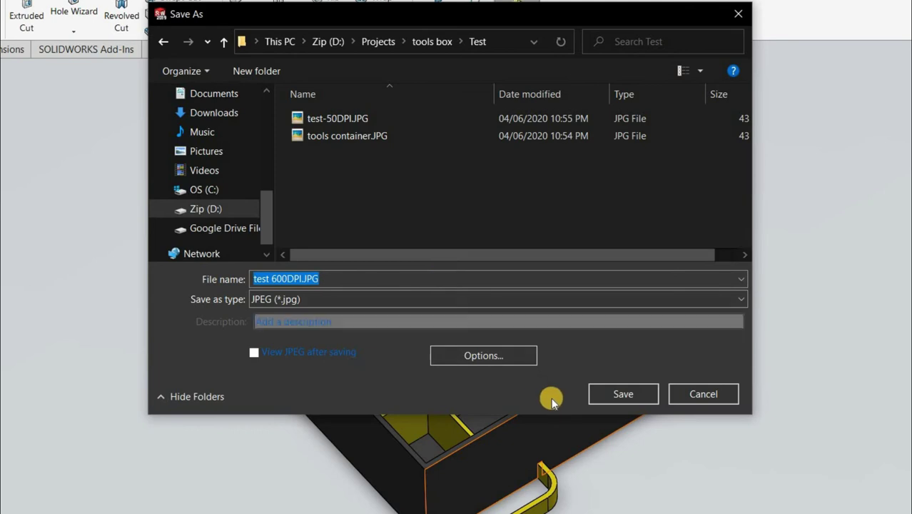
Write the 600 DPI test 600DPI.JPG image into the Test folder.
click(617, 392)
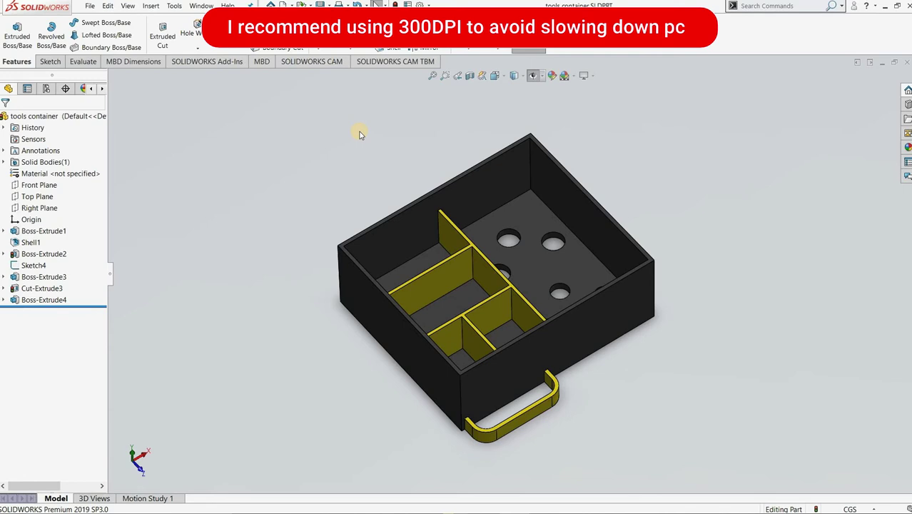
Open the Test folder in the tools box window and show its files as large icons.
key(alt+Tab)
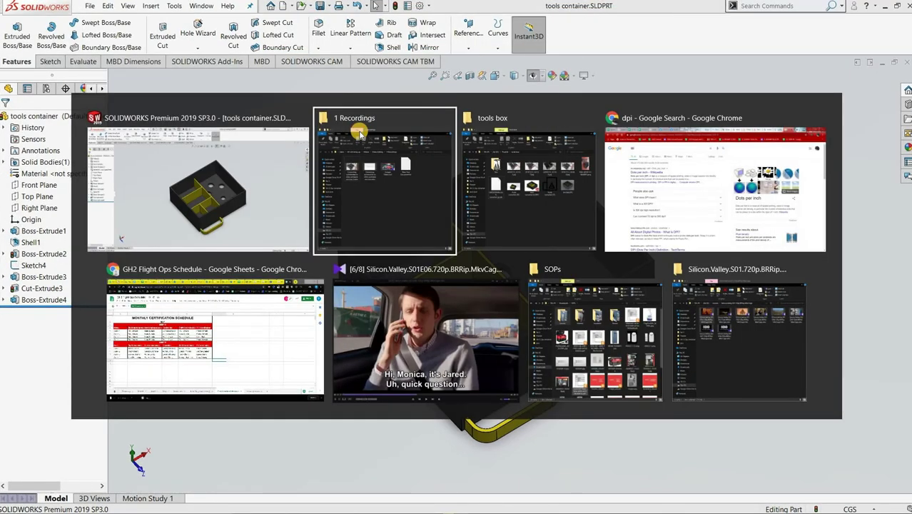
key(alt+Tab)
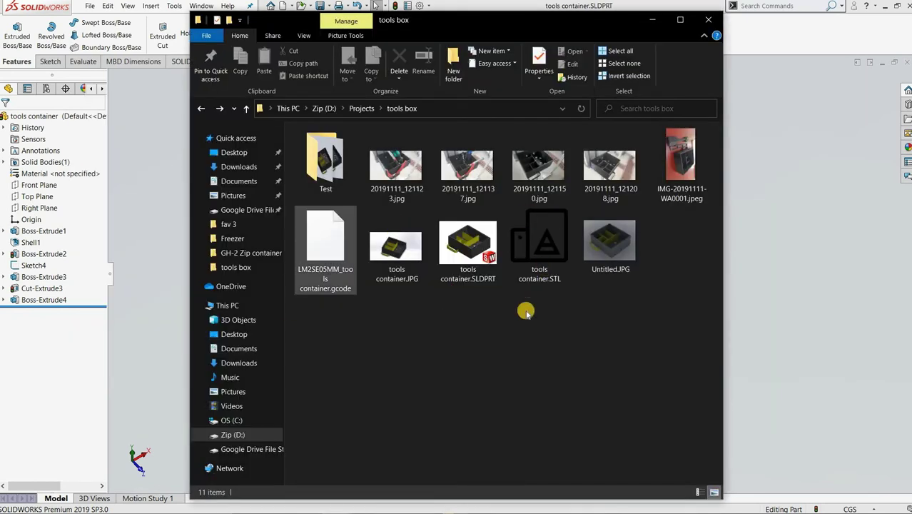
double_click(335, 171)
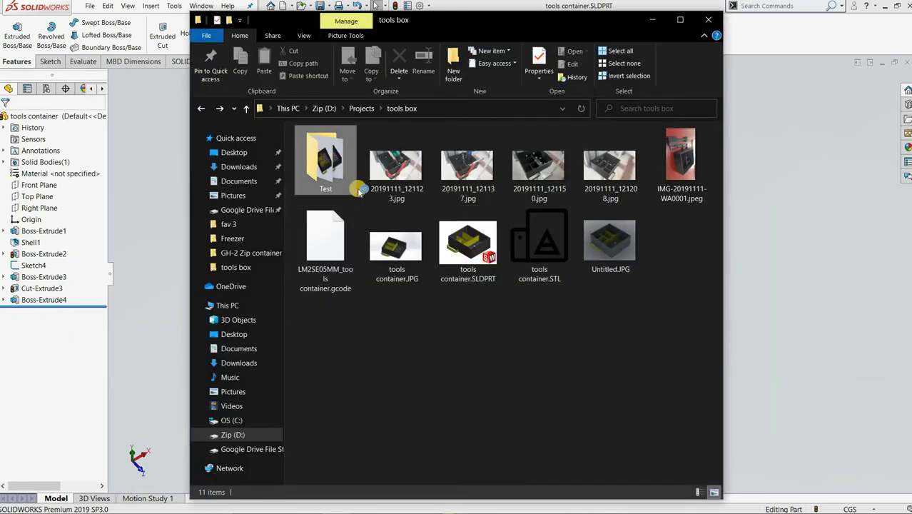
click(303, 36)
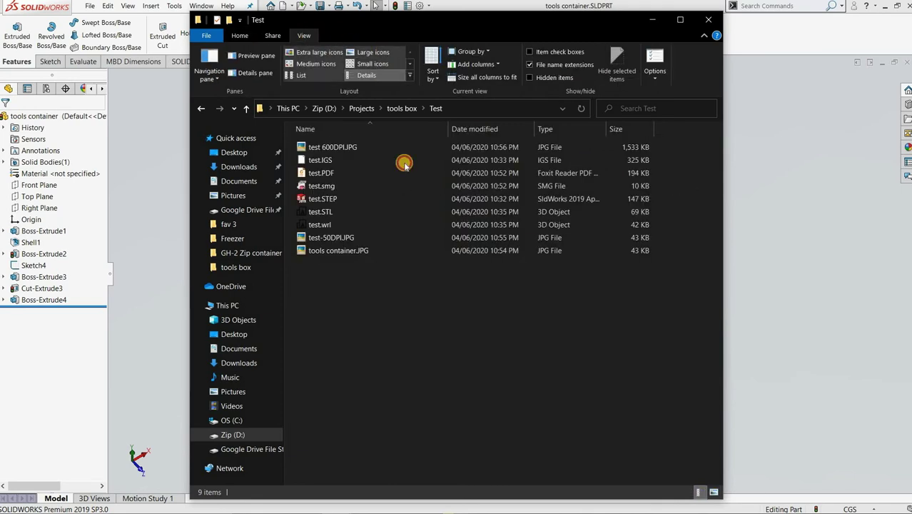
click(373, 52)
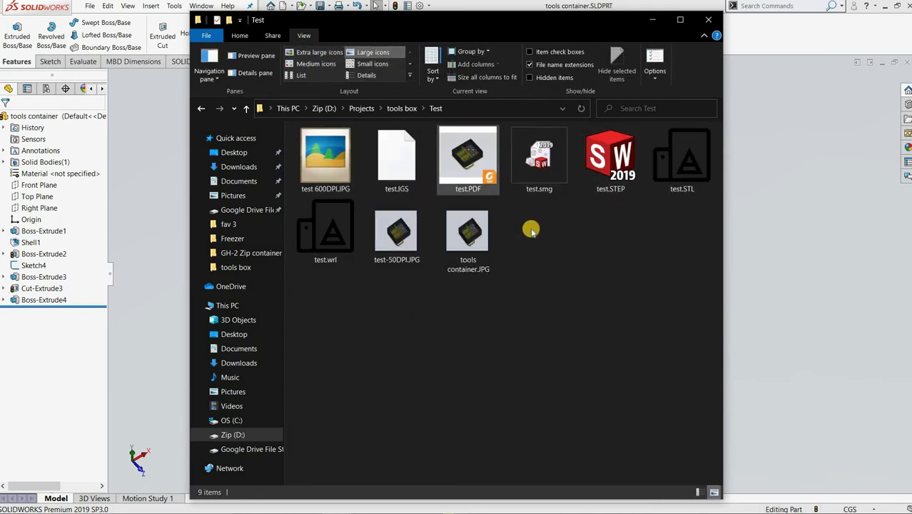
Delete test.smg and tools container.JPG from the Test folder.
click(537, 181)
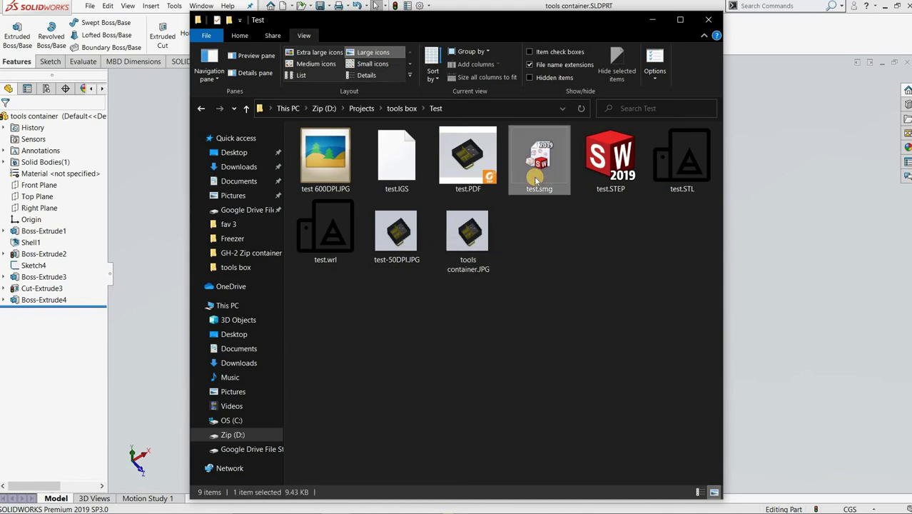
key(Delete)
key(Escape)
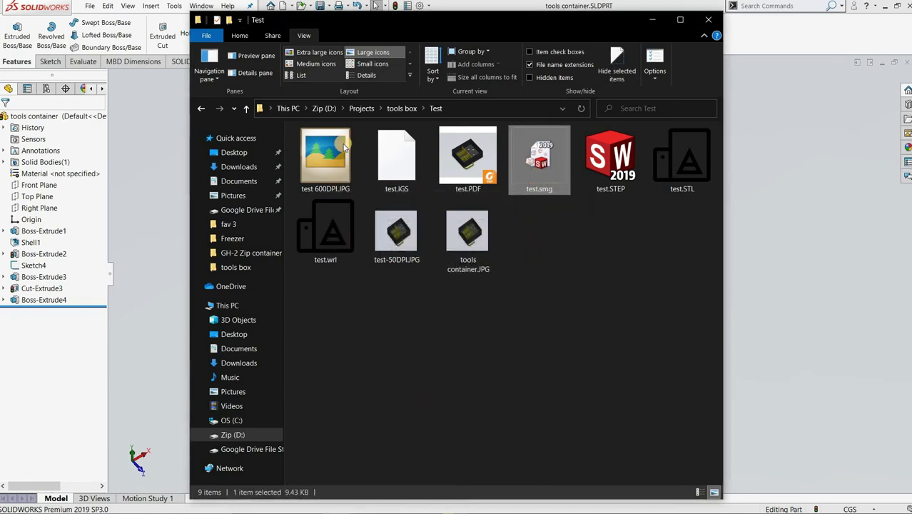
key(Delete)
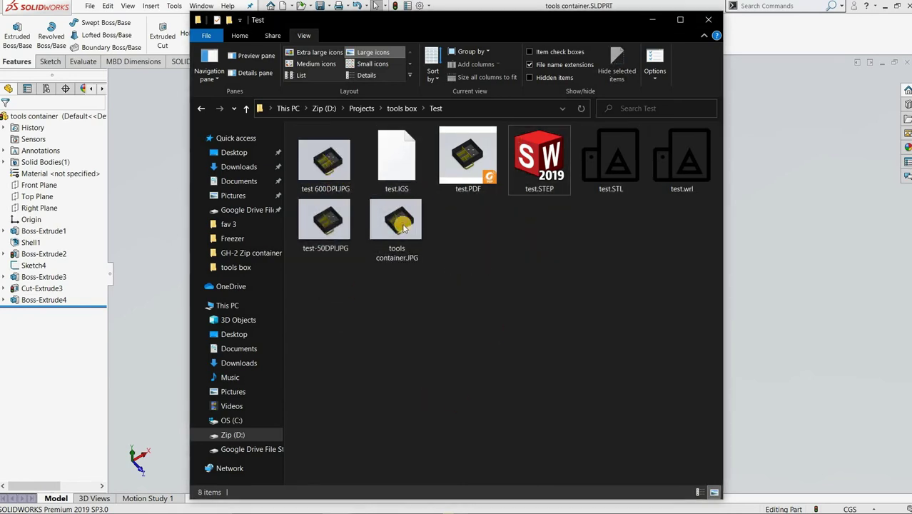
click(403, 226)
key(Delete)
key(Return)
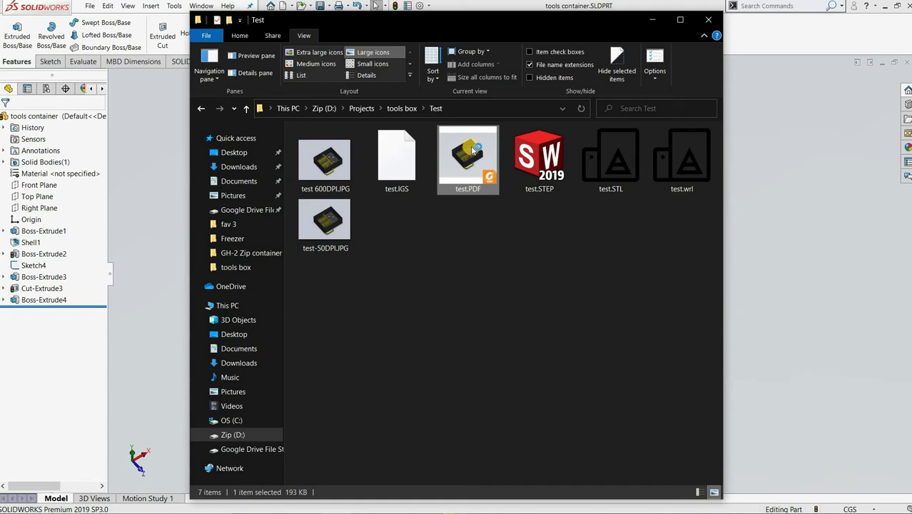
View test.PDF maximized in Foxit Reader, scroll over the page, then return to the Test folder.
double_click(472, 150)
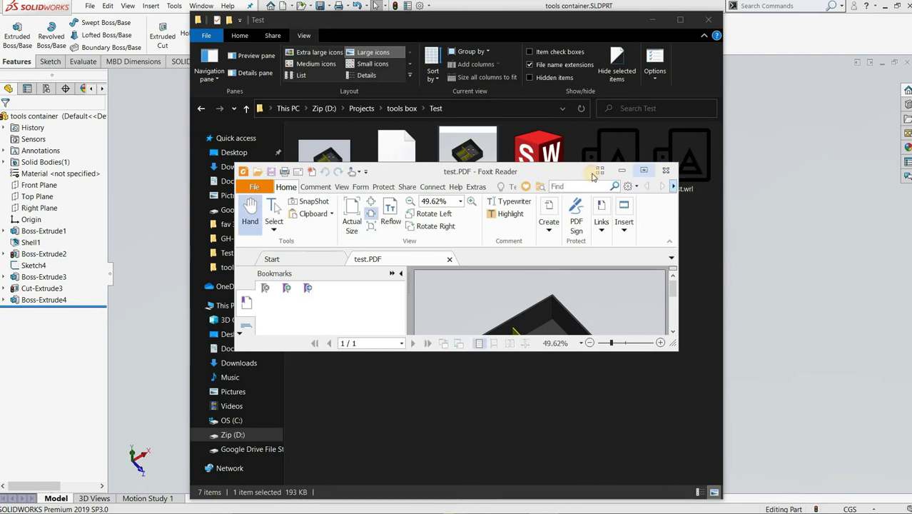
click(643, 172)
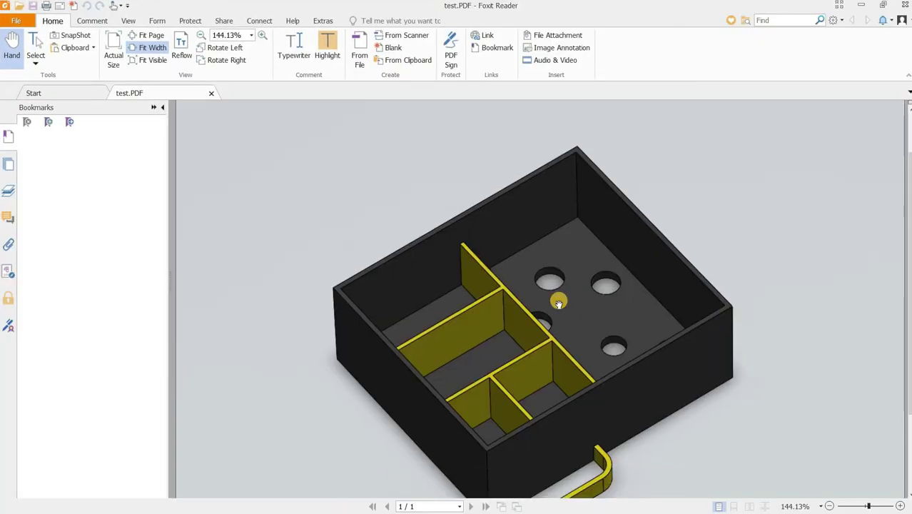
scroll(504, 238, down, 3)
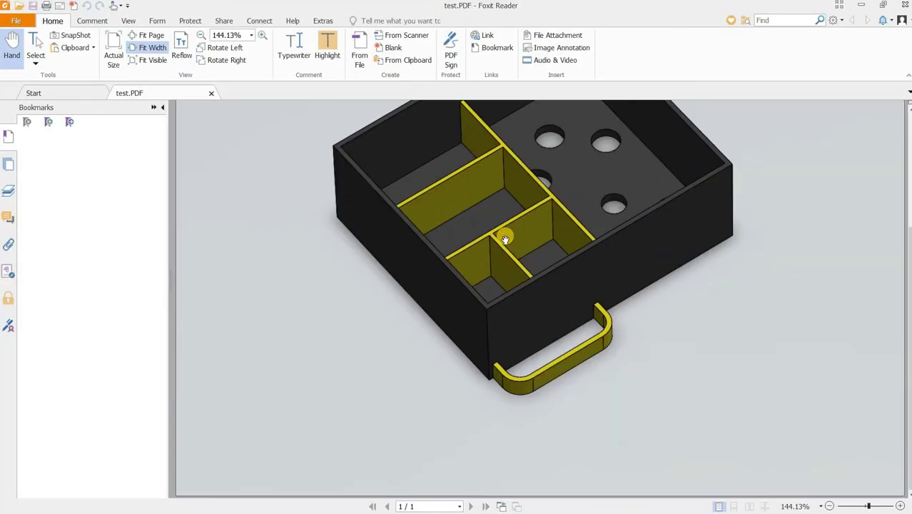
scroll(505, 238, up, 3)
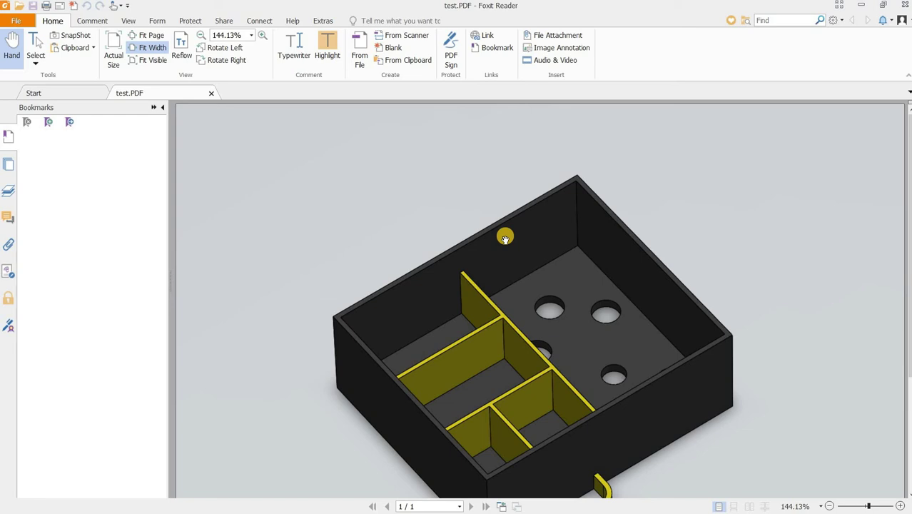
scroll(504, 238, down, 3)
key(alt+Tab)
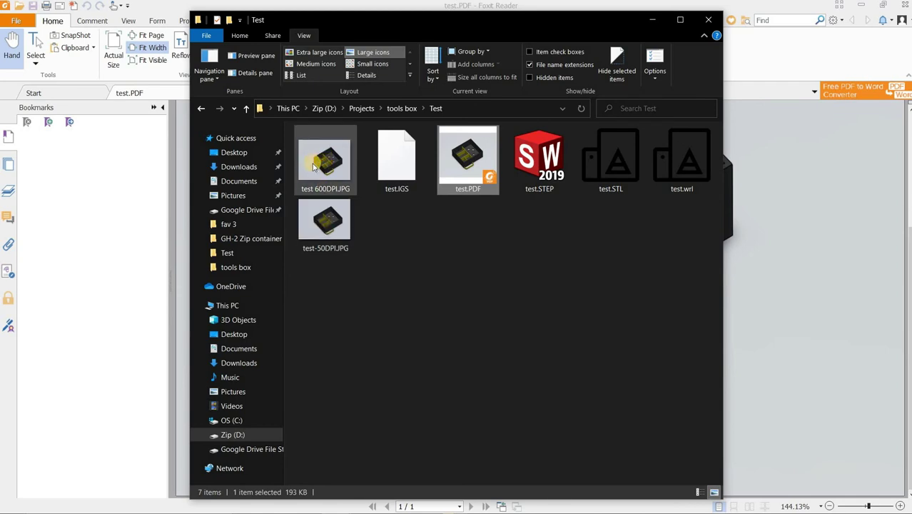
Open test-50DPI.JPG in Picasa Photo Viewer and zoom in on the box render.
click(321, 218)
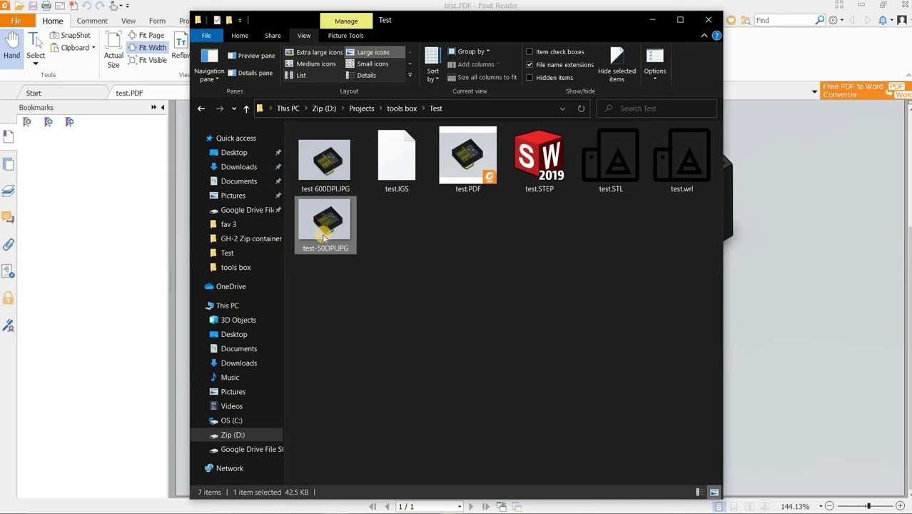
double_click(325, 227)
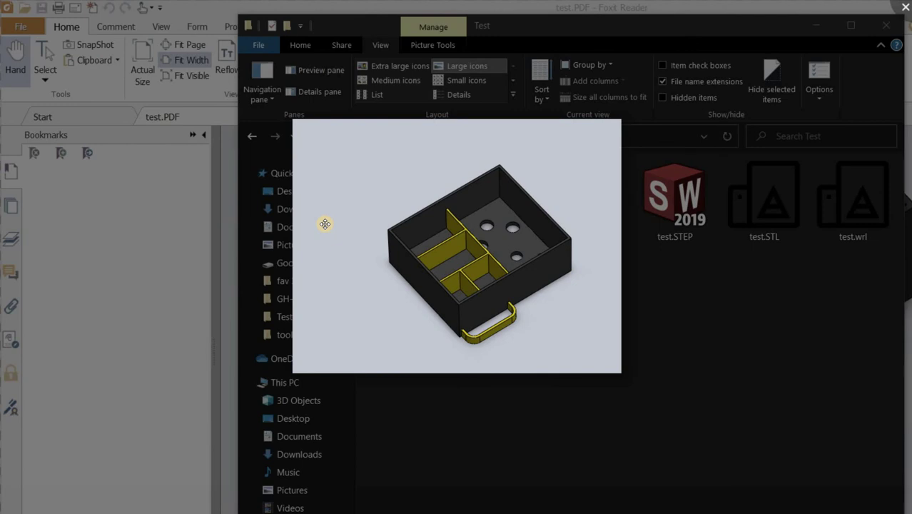
scroll(325, 224, up, 8)
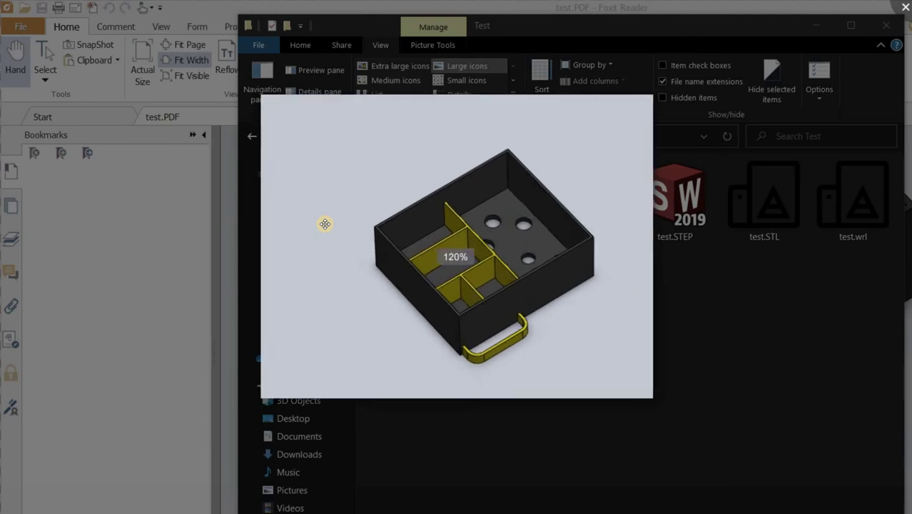
scroll(325, 224, up, 2)
scroll(325, 224, down, 2)
scroll(325, 224, up, 2)
scroll(324, 224, up, 6)
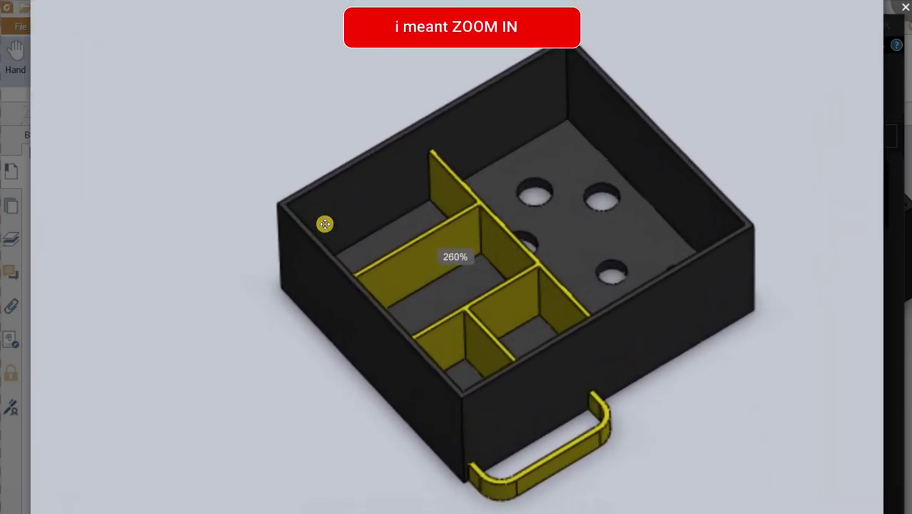
scroll(325, 225, down, 3)
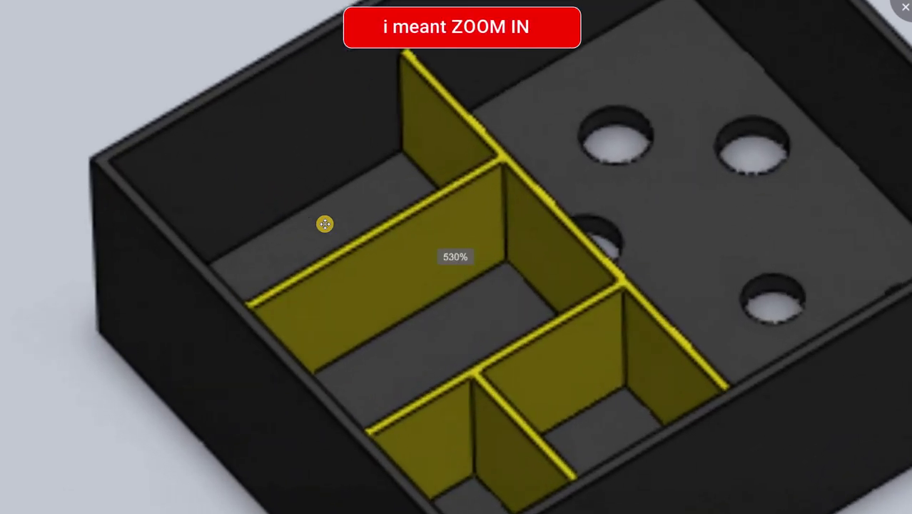
scroll(325, 224, down, 4)
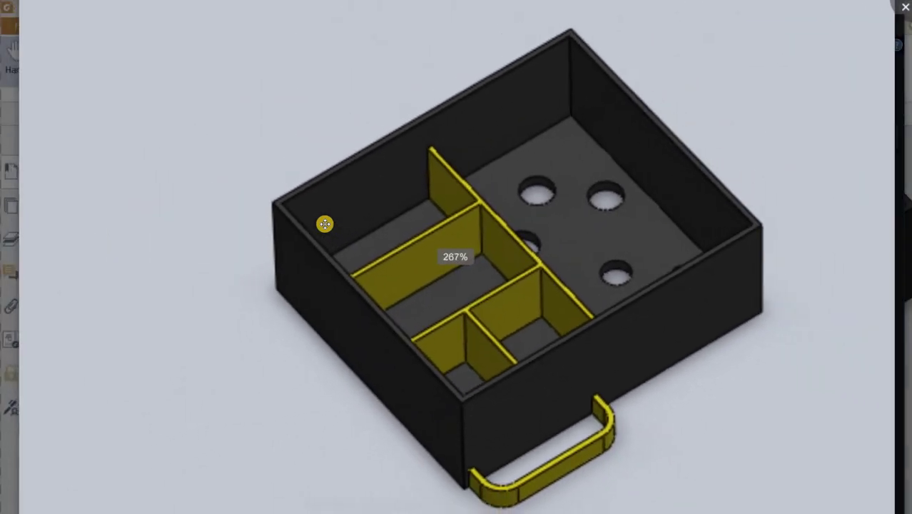
scroll(325, 224, up, 5)
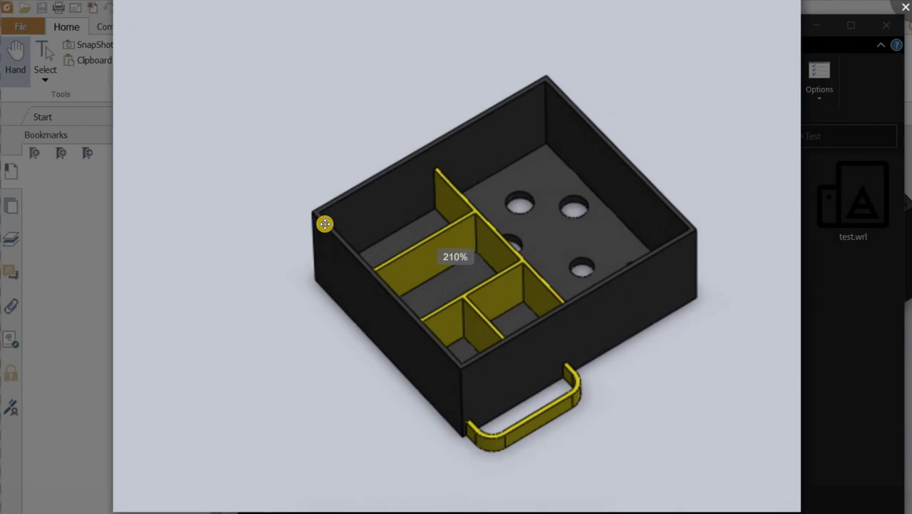
Zoom in and out across the dividers and holes, ending close up on the handle.
scroll(325, 224, down, 2)
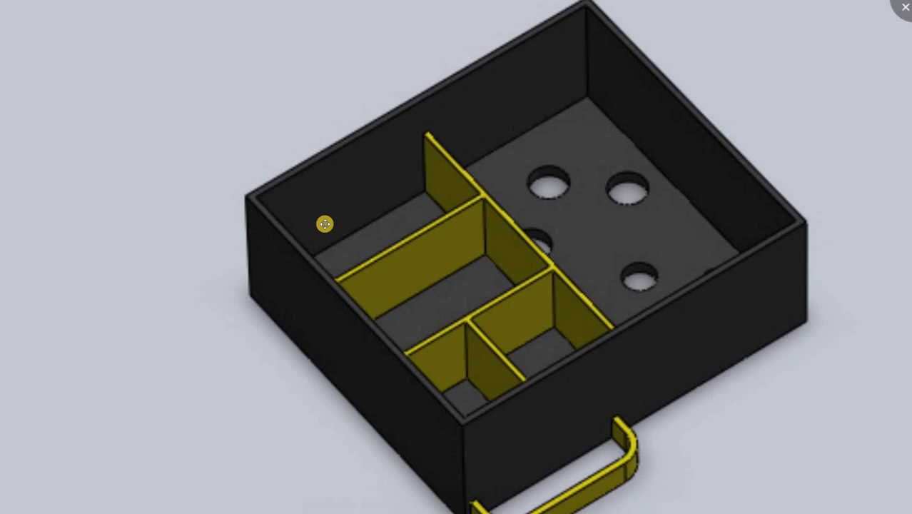
scroll(325, 224, down, 3)
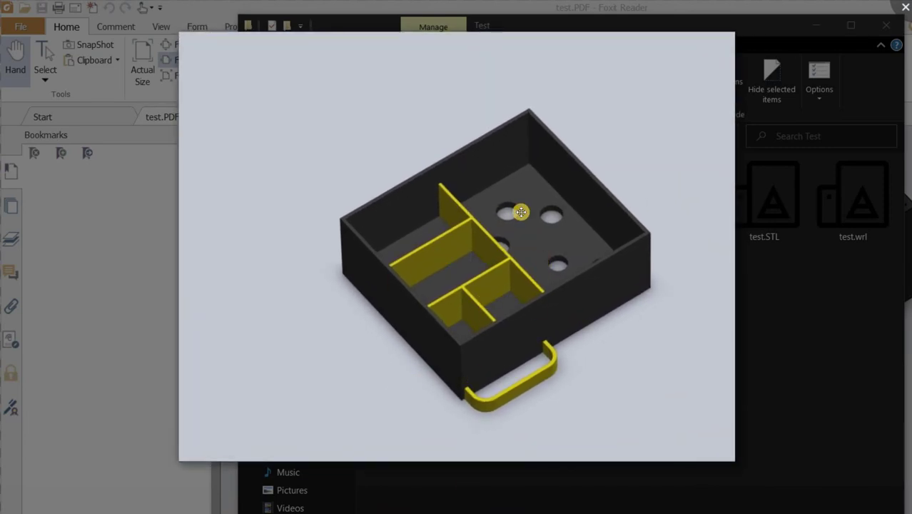
scroll(521, 212, up, 2)
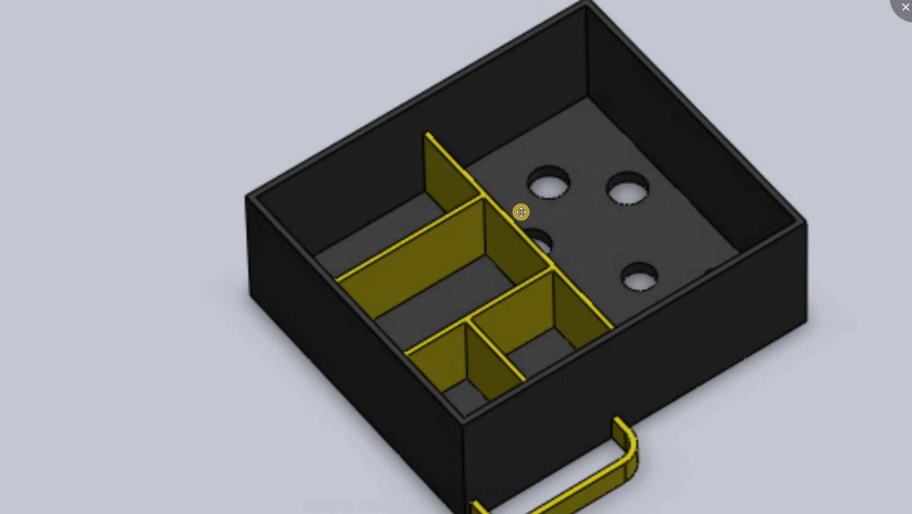
scroll(521, 212, down, 3)
scroll(521, 212, up, 3)
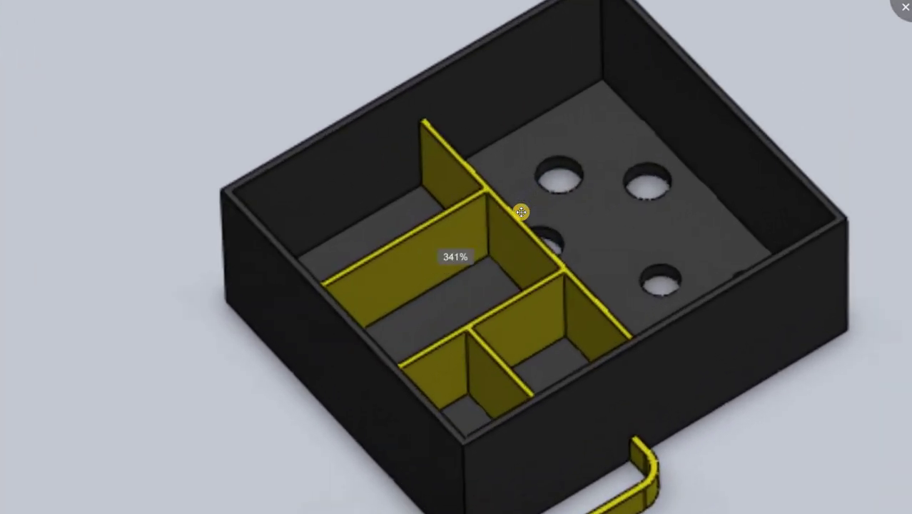
scroll(522, 212, up, 1)
scroll(521, 212, down, 4)
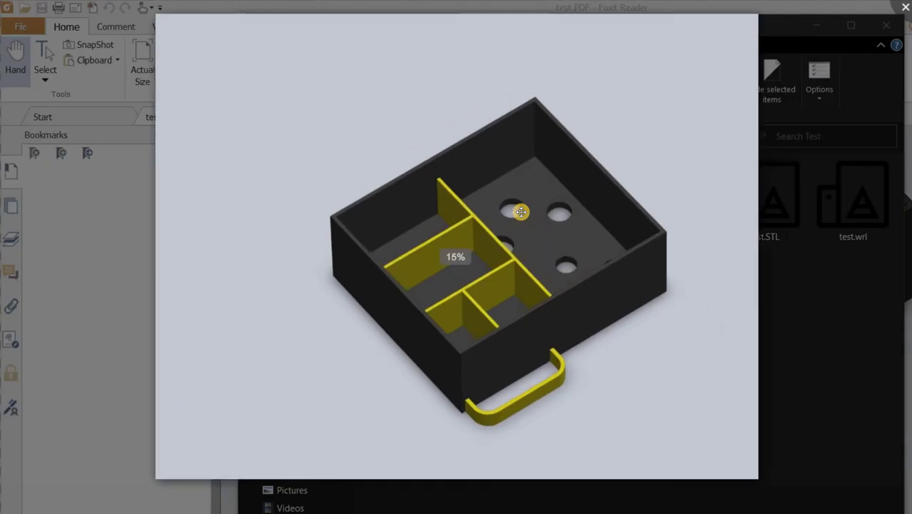
scroll(521, 212, up, 4)
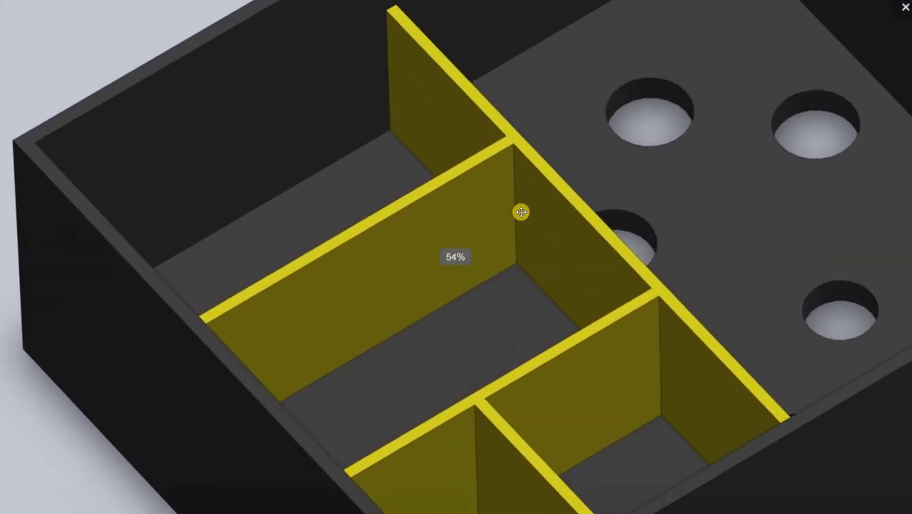
scroll(520, 210, down, 1)
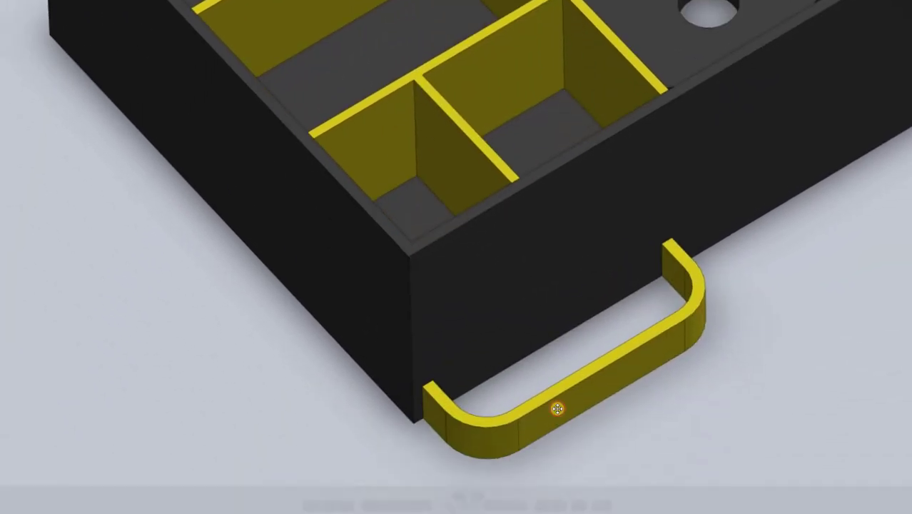
Zoom in and out on test 600DPI.JPG to inspect its detail.
scroll(520, 237, up, 2)
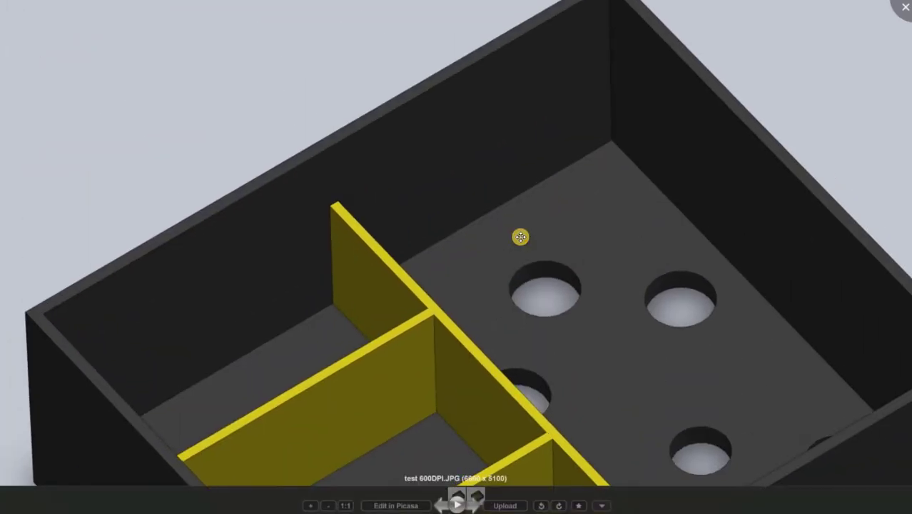
scroll(520, 237, up, 4)
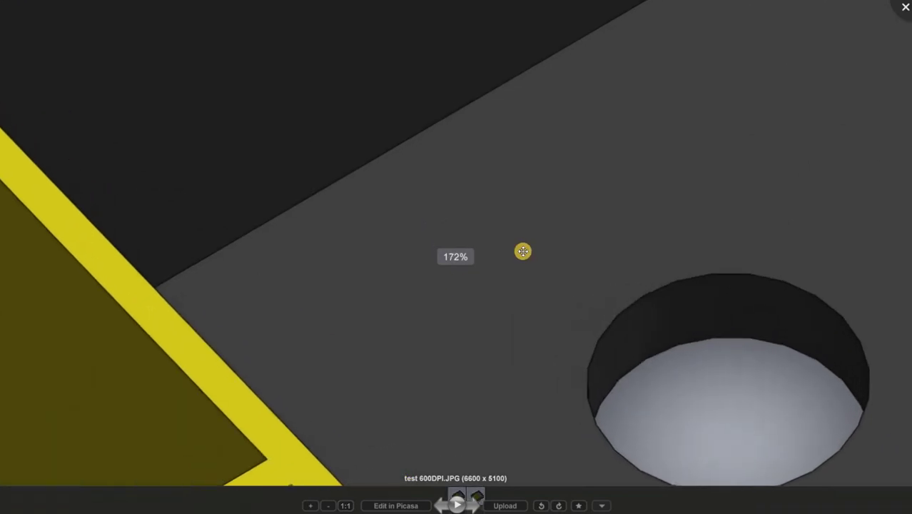
scroll(524, 251, down, 1)
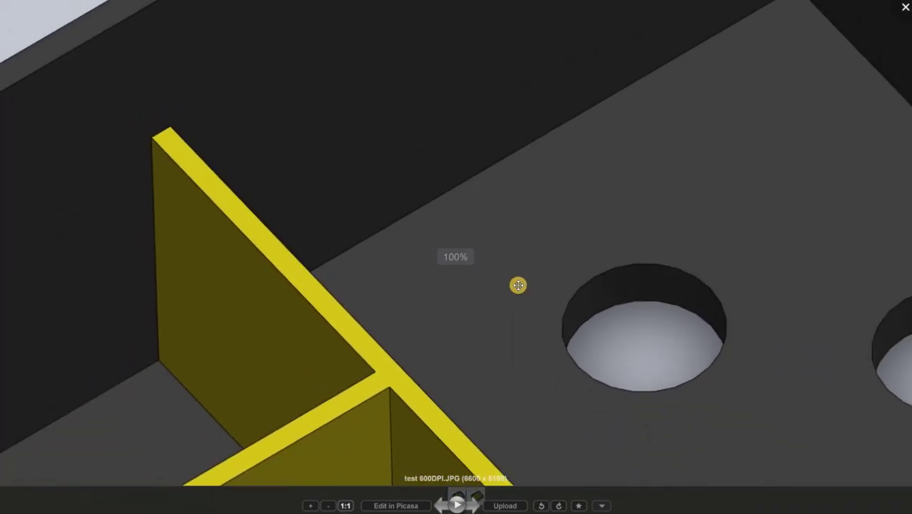
scroll(428, 296, down, 4)
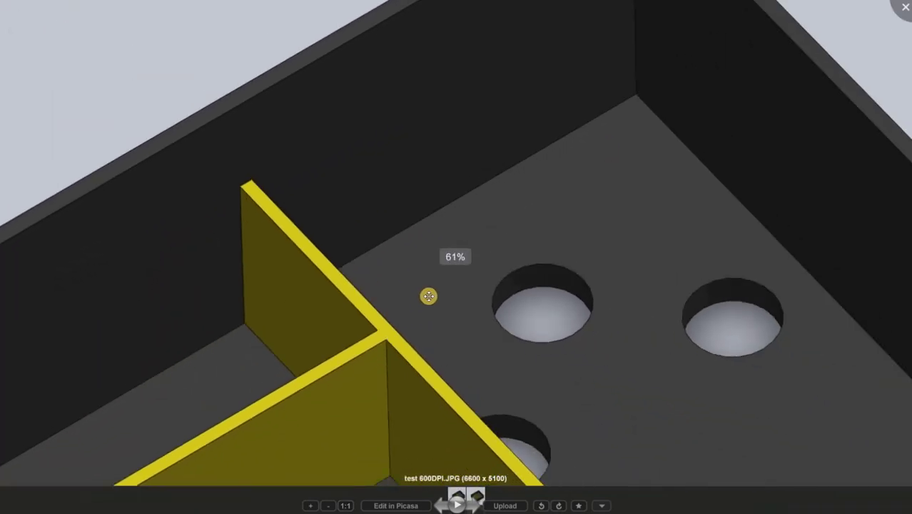
Switch to test-50DPI.JPG and zoom in to compare its detail.
key(Right)
scroll(551, 148, up, 5)
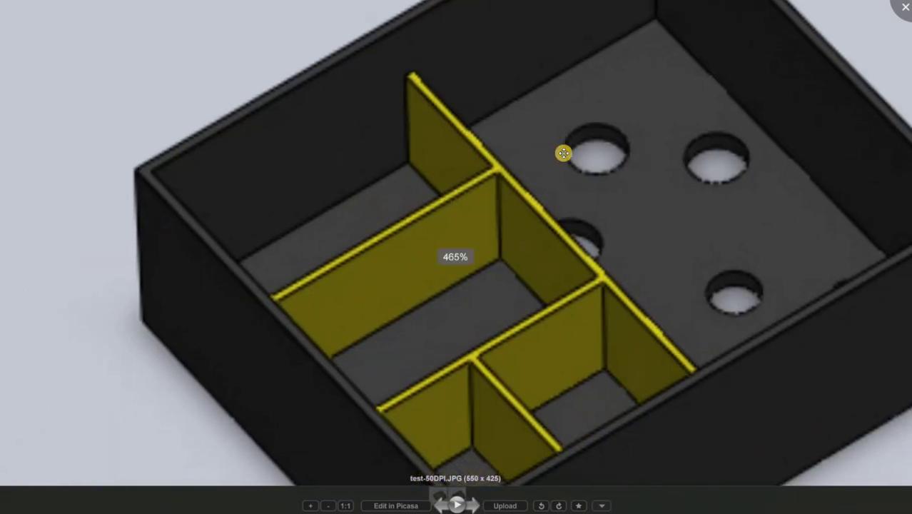
scroll(582, 222, up, 1)
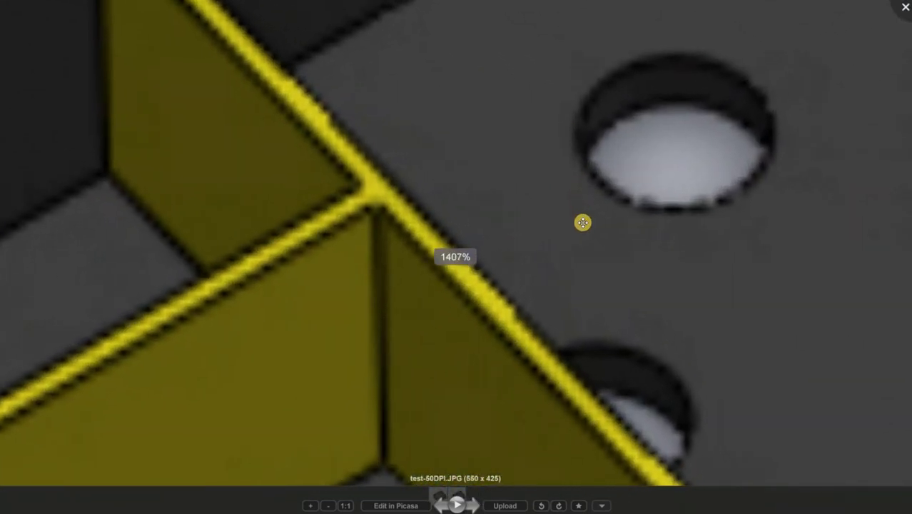
scroll(583, 222, down, 3)
scroll(596, 232, down, 1)
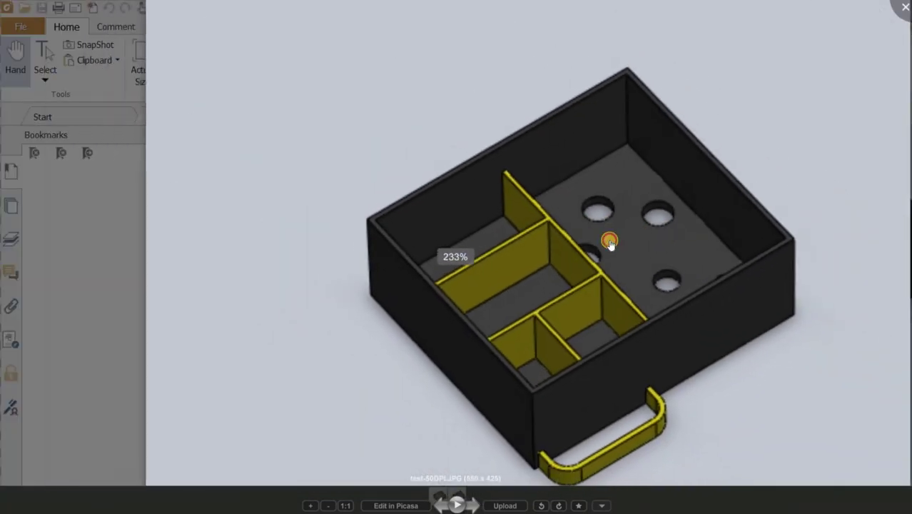
scroll(588, 240, up, 2)
Return to test 600DPI.JPG, zoom in again, then close the photo viewer.
key(Right)
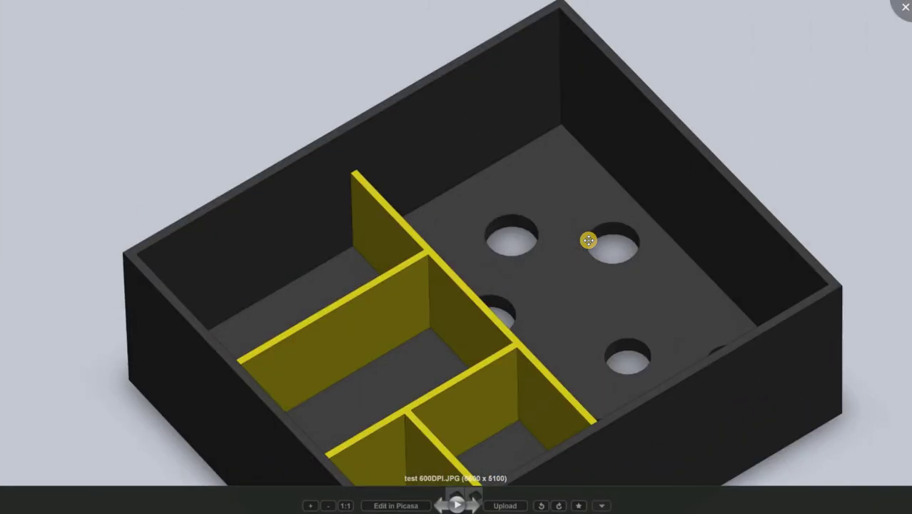
scroll(448, 266, down, 3)
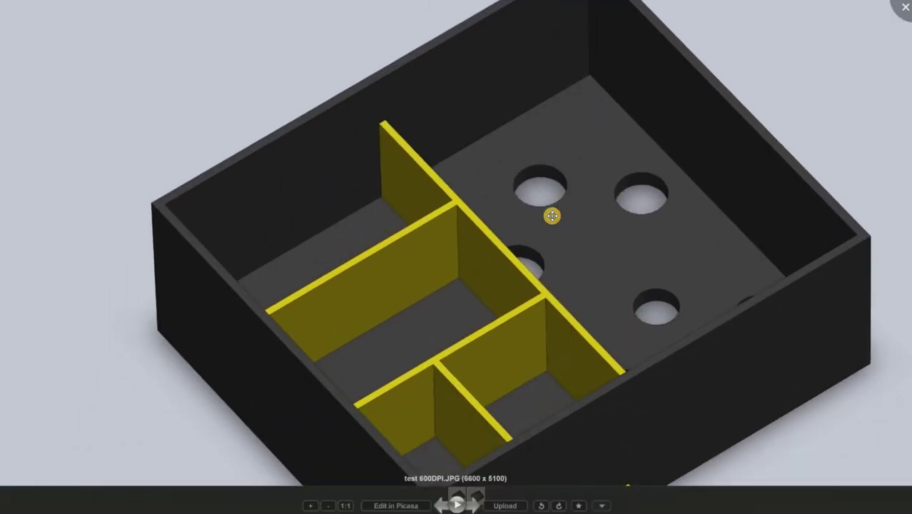
scroll(500, 209, up, 1)
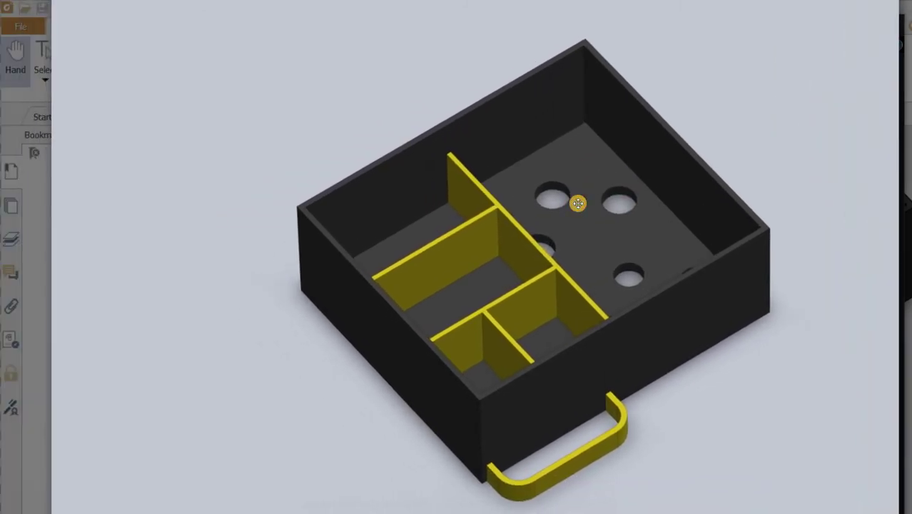
scroll(577, 201, up, 2)
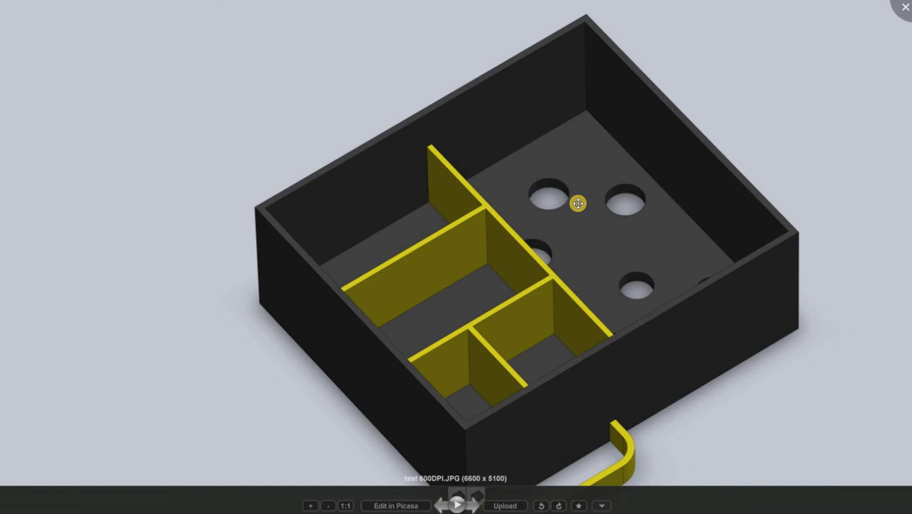
key(Escape)
Bring test.PDF to the front, then tilt the tools container model in SOLIDWORKS to show its front.
click(774, 248)
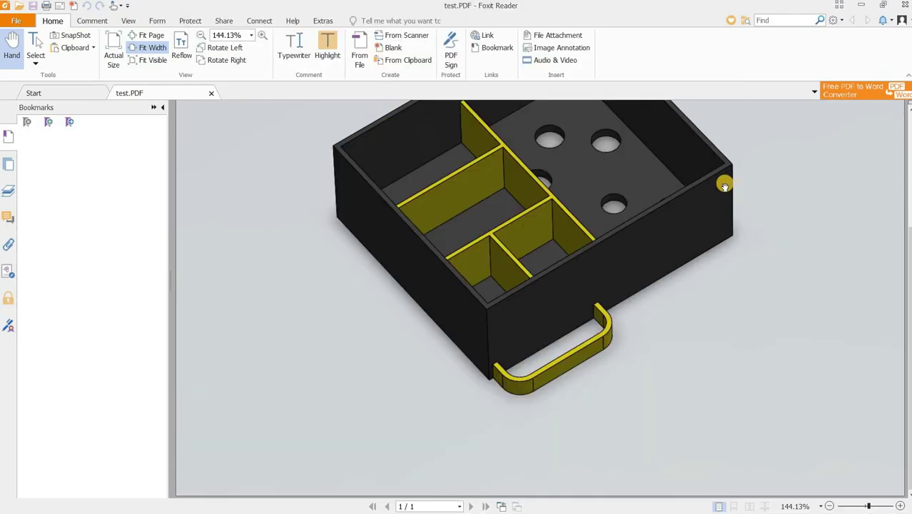
key(alt+Tab)
key(alt+Tab)
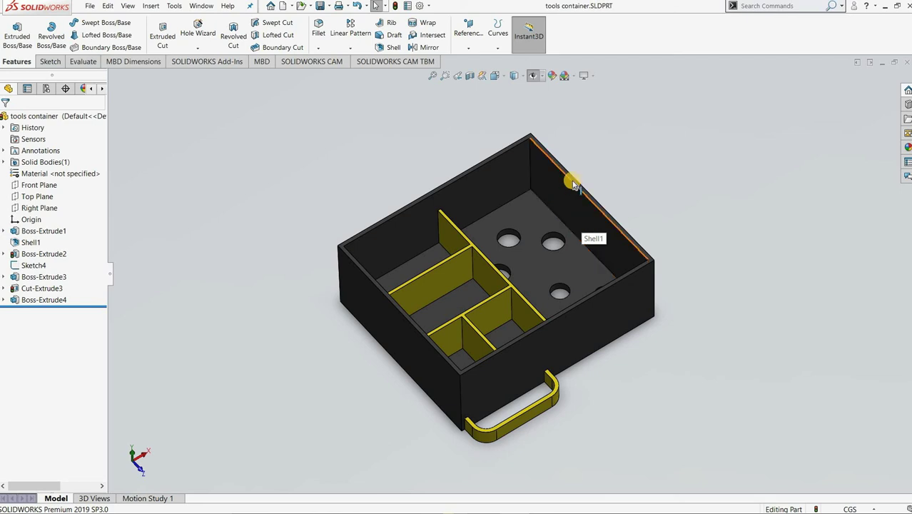
mouse_move(549, 265)
middle_down()
mouse_move(550, 346)
mouse_move(526, 301)
mouse_move(576, 327)
middle_up()
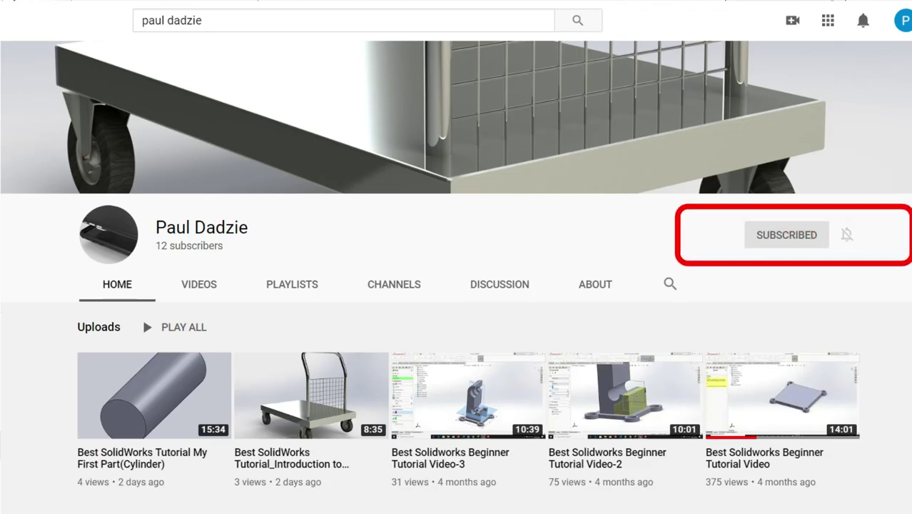